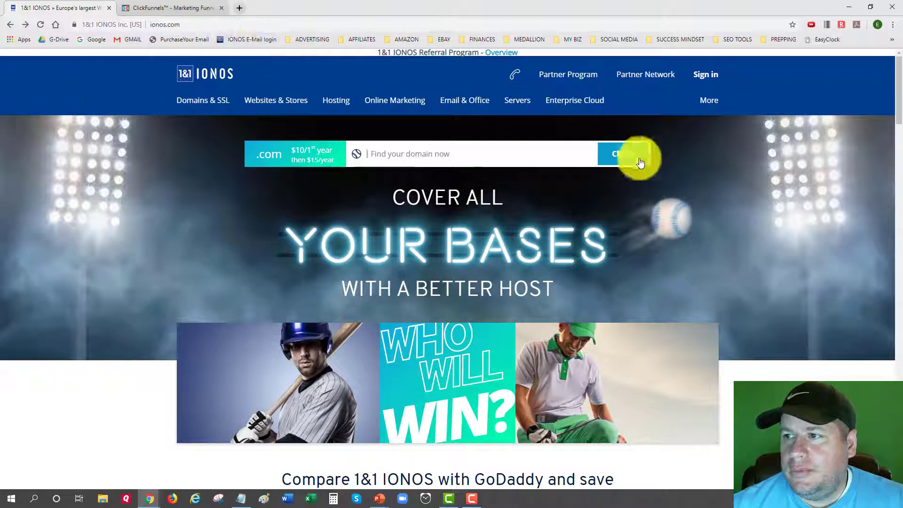
# Step: Sign in to the 1&1 IONOS account with the saved credentials and open the Domains & SSL overview
pyautogui.click(706, 76)
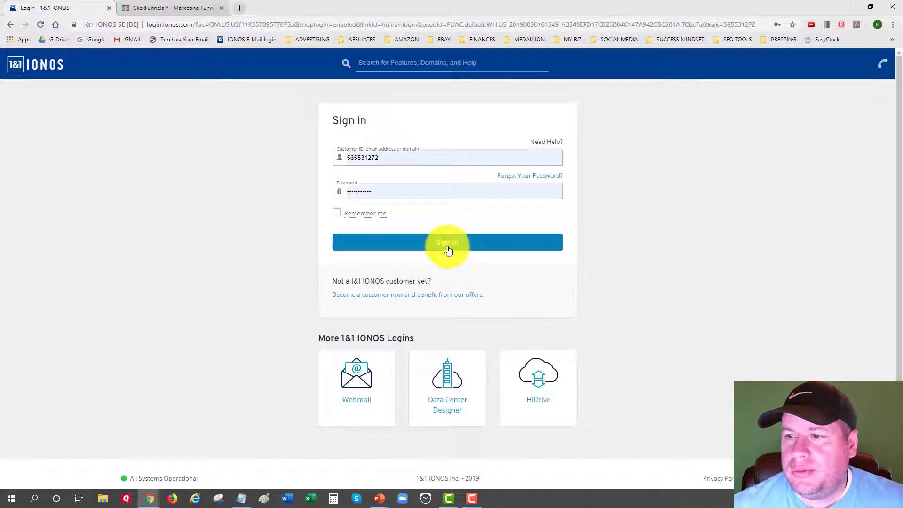
pyautogui.click(426, 246)
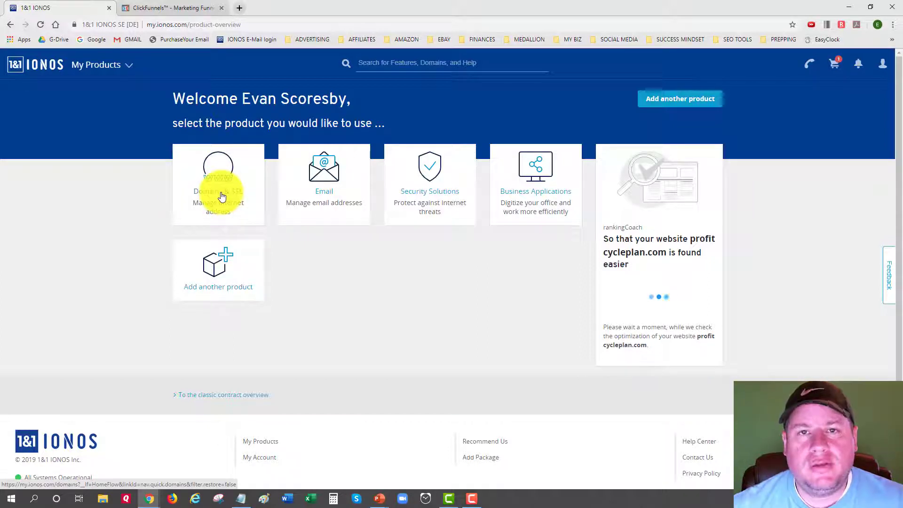
pyautogui.click(213, 179)
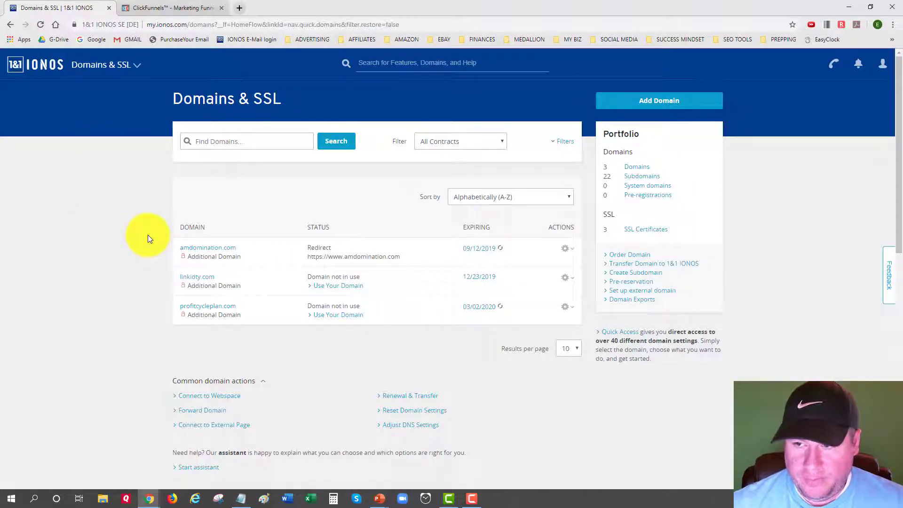
# Step: Open the DNS settings of linkidty.com from the domain list and bring its records into view
pyautogui.scroll(-2, 147, 235)
pyautogui.scroll(1, 165, 234)
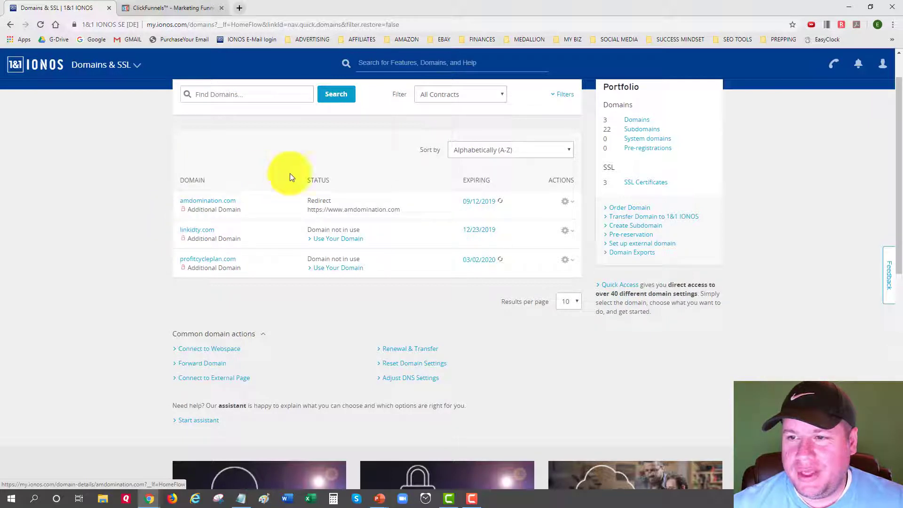
pyautogui.moveTo(306, 230); pyautogui.dragTo(369, 238)
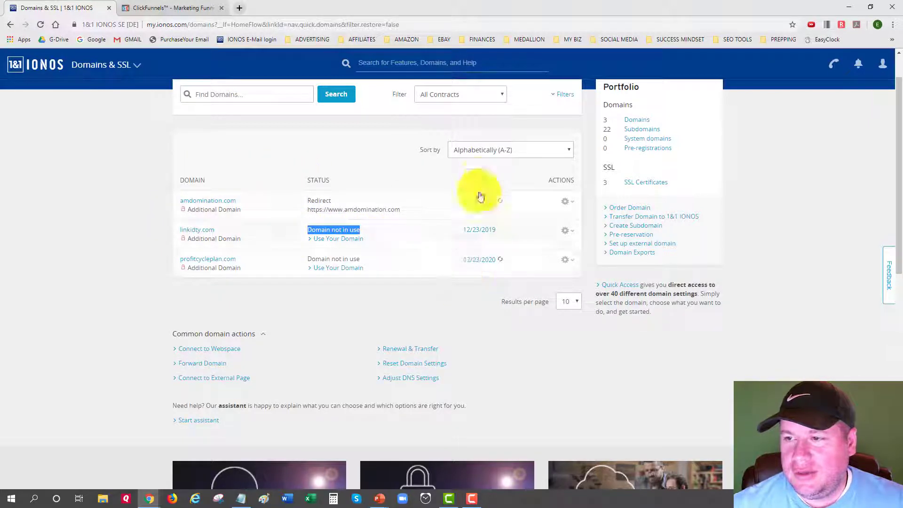
pyautogui.click(469, 179)
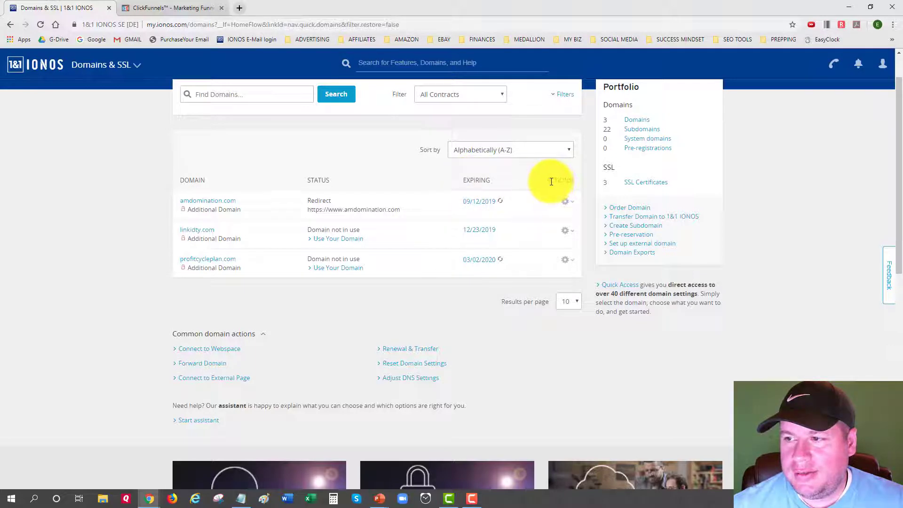
pyautogui.moveTo(551, 181); pyautogui.dragTo(573, 182)
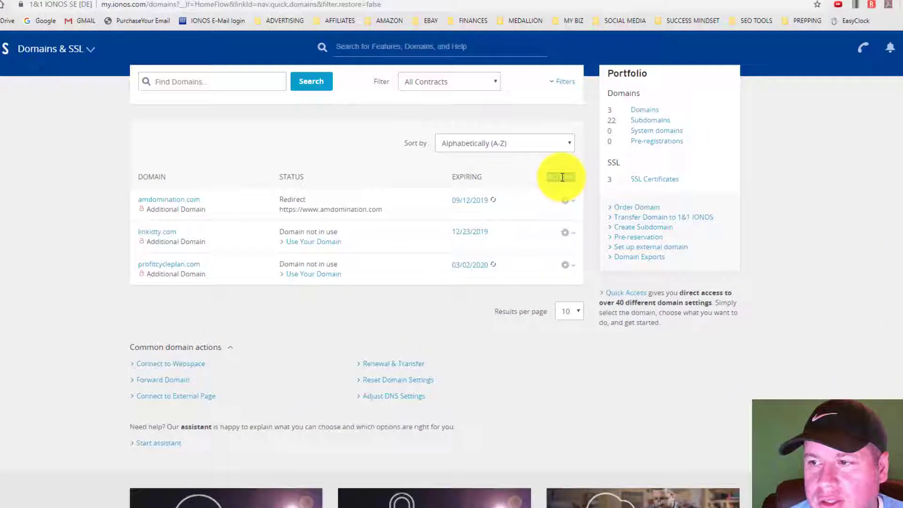
pyautogui.click(562, 181)
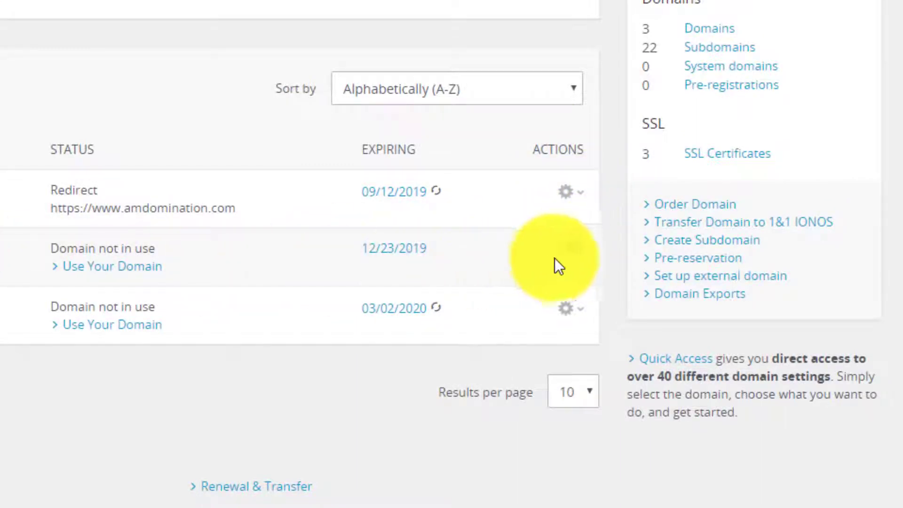
pyautogui.click(567, 259)
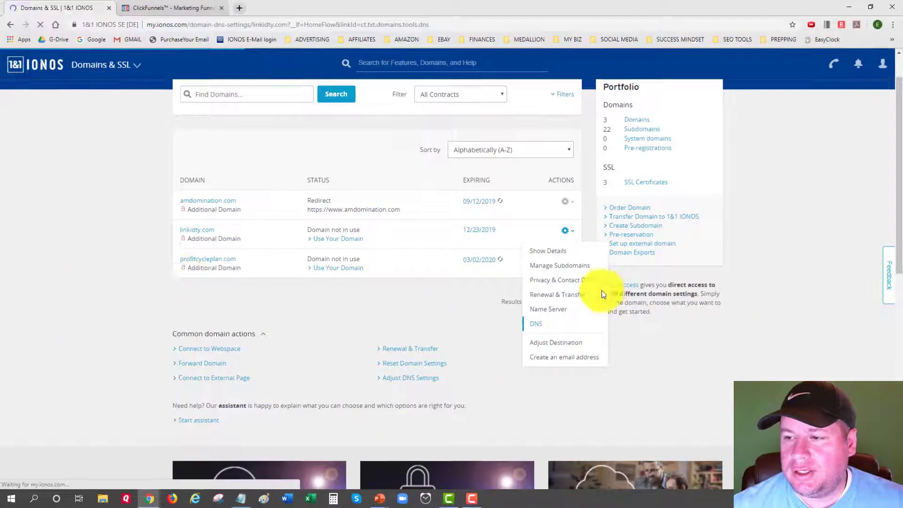
pyautogui.click(508, 436)
pyautogui.scroll(-3, 106, 222)
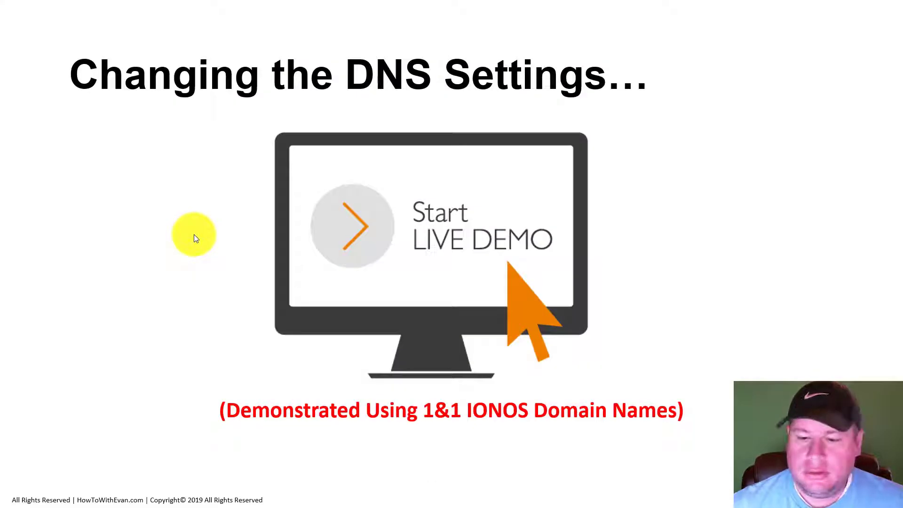
pyautogui.press('Right')
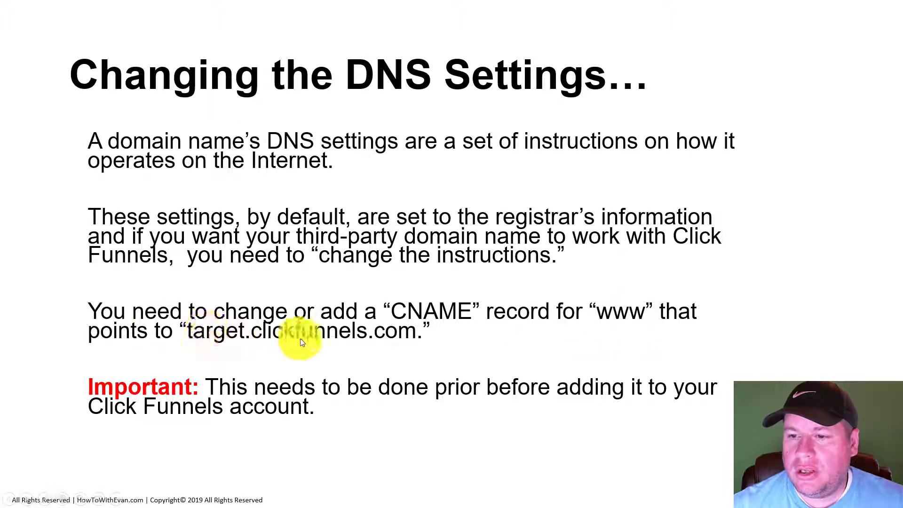
pyautogui.click(399, 337)
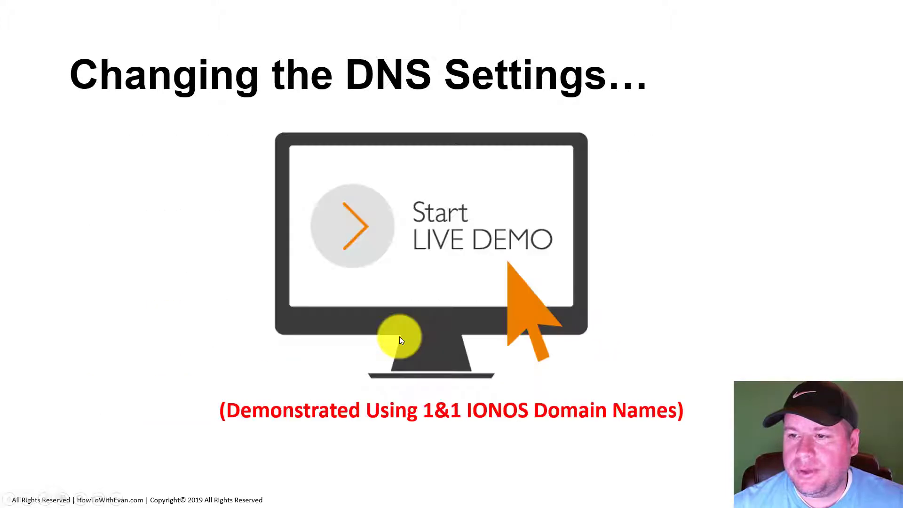
pyautogui.hotkey('alt', 'Tab')
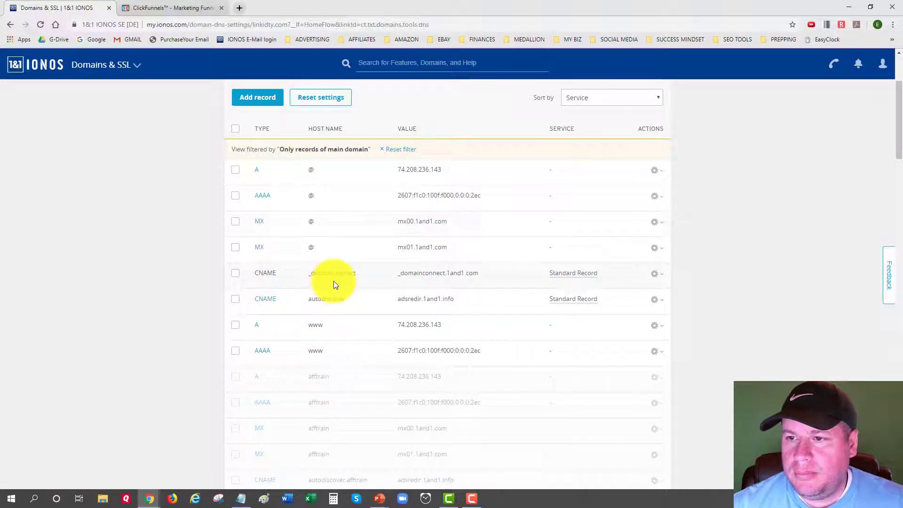
pyautogui.moveTo(309, 128); pyautogui.dragTo(345, 134)
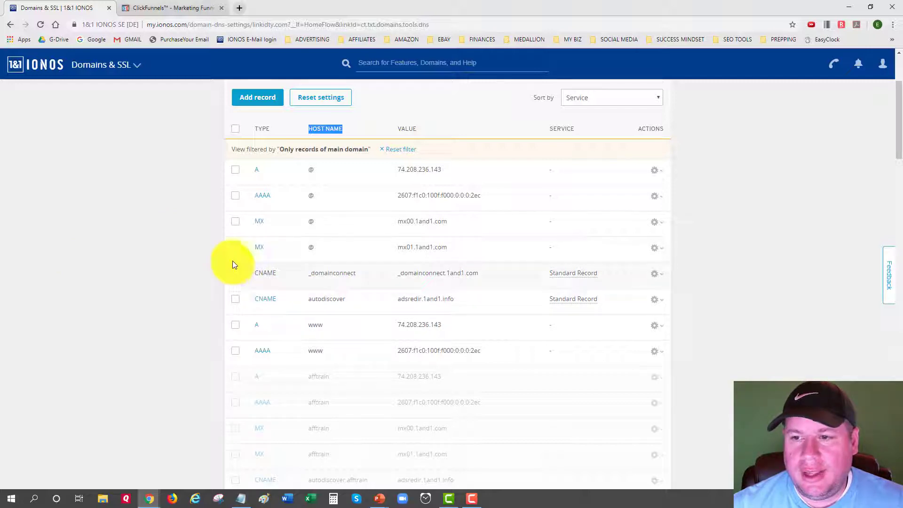
pyautogui.click(255, 101)
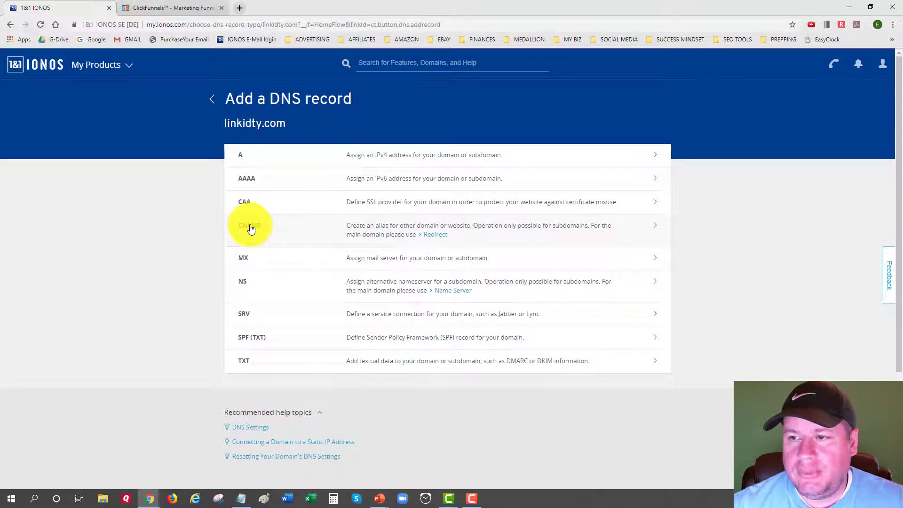
pyautogui.click(386, 229)
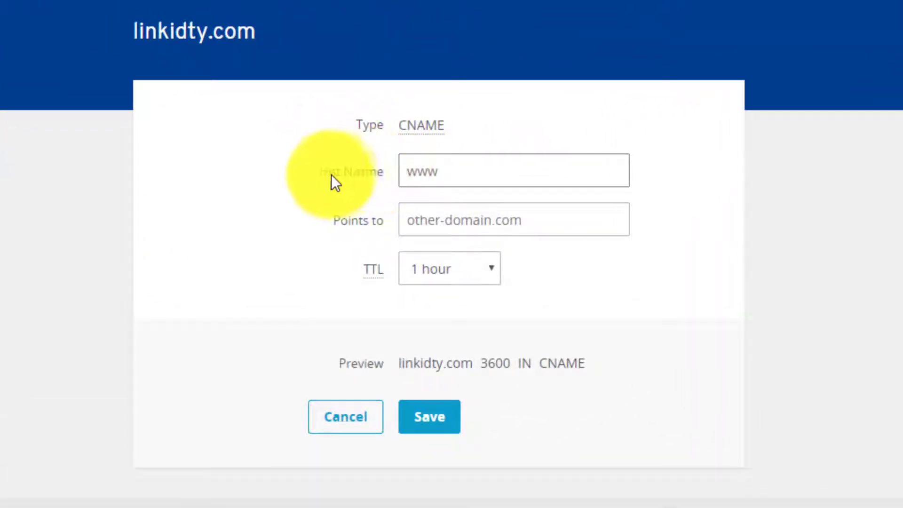
pyautogui.click(411, 178)
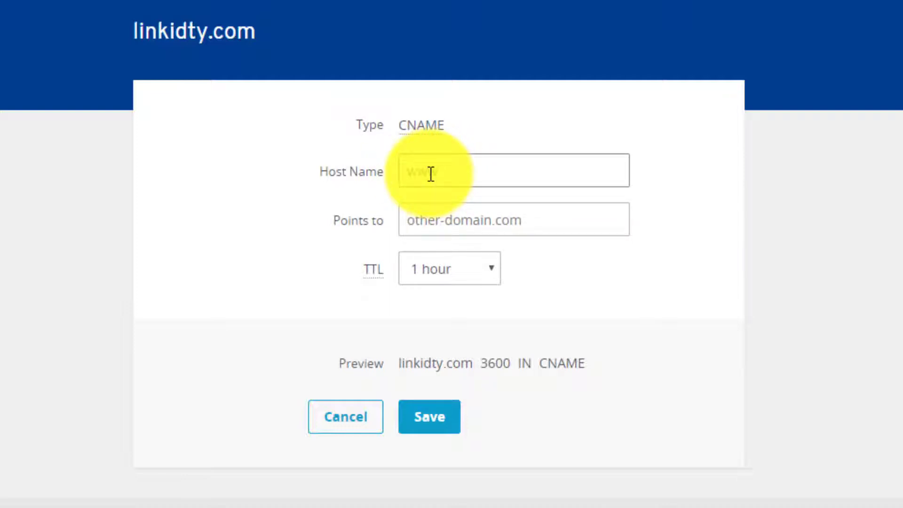
pyautogui.click(409, 175)
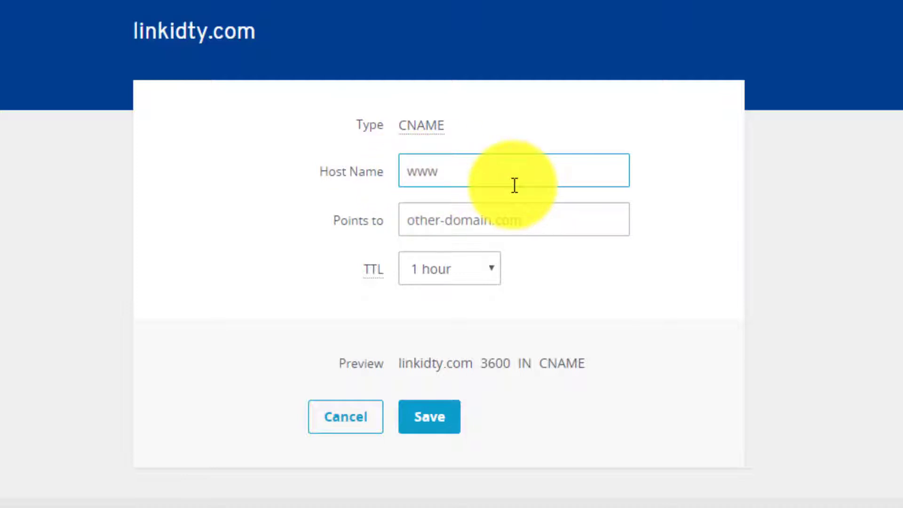
pyautogui.write('www')
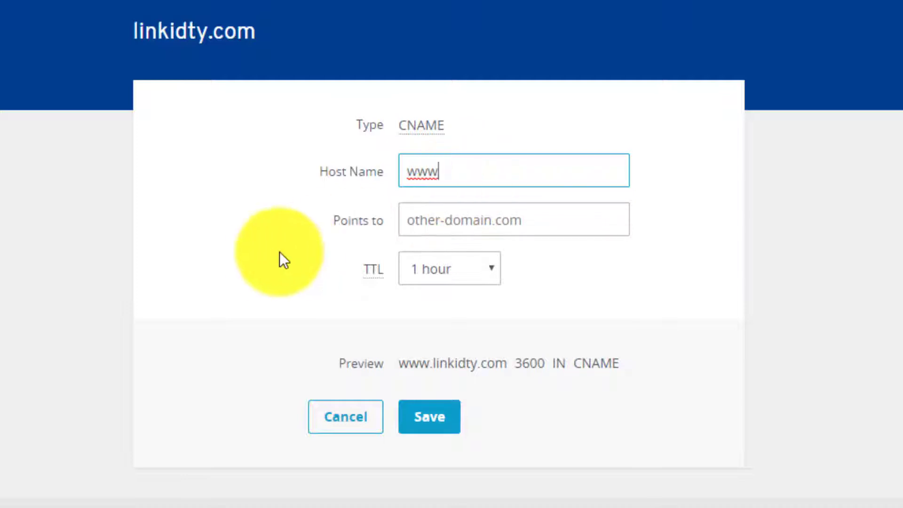
pyautogui.click(312, 251)
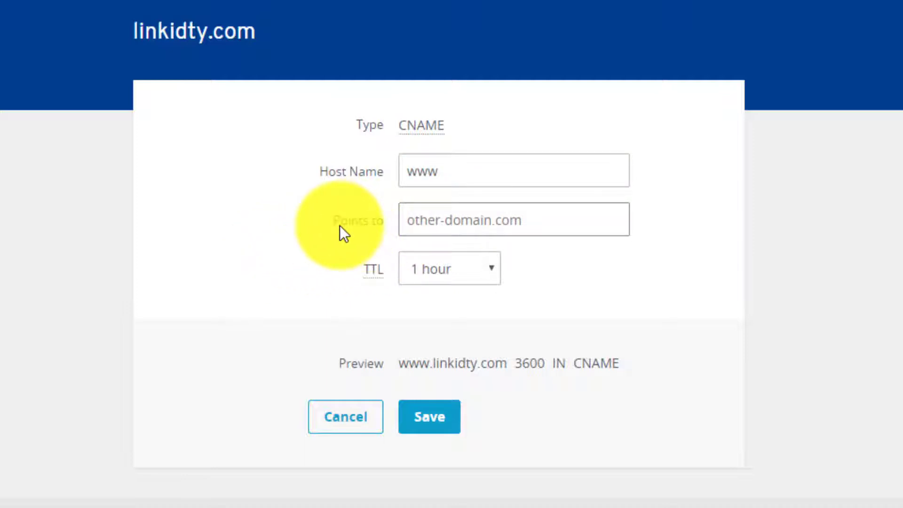
# Step: Point the CNAME record to target.clickfunnels.com and save it, accepting that the conflicting www records will be disabled
pyautogui.click(472, 227)
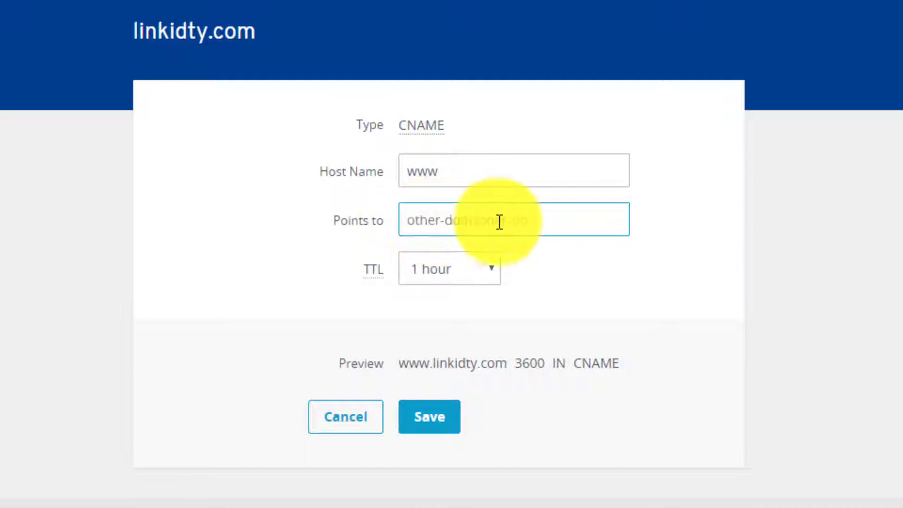
pyautogui.write('target.')
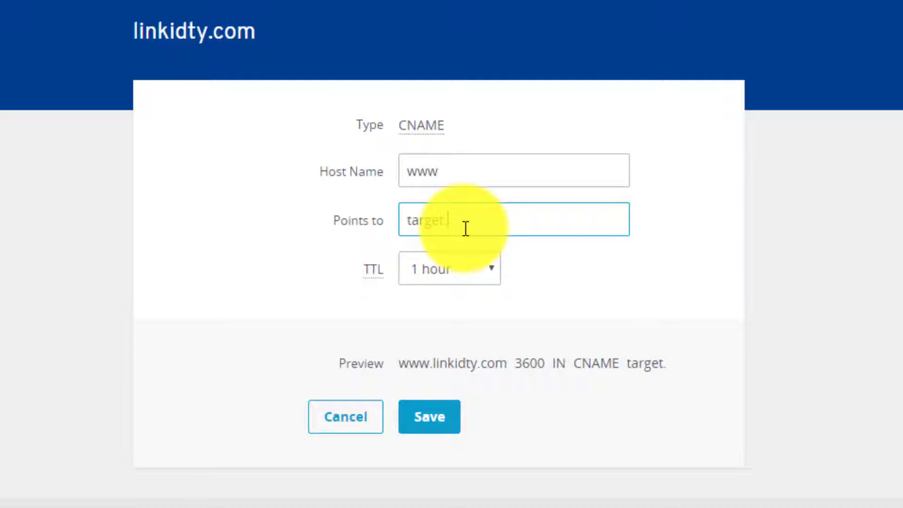
pyautogui.write('clickfunnels.com')
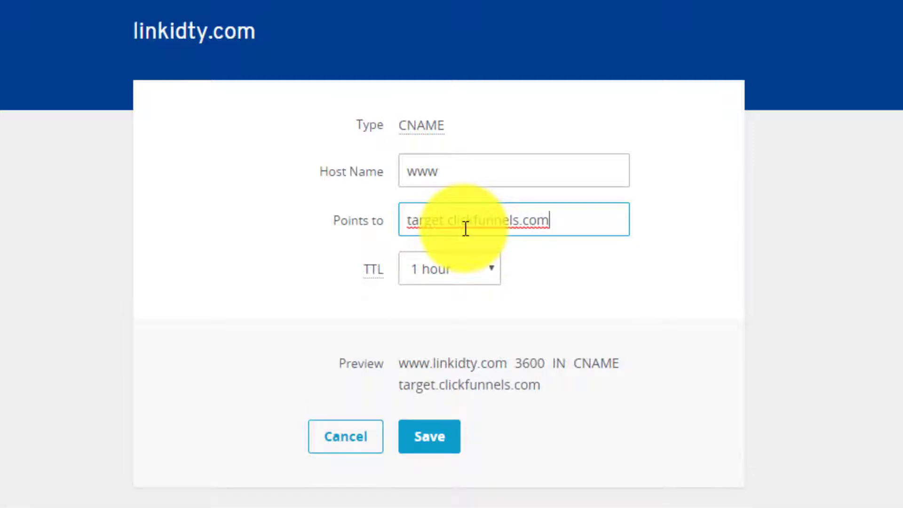
pyautogui.click(294, 275)
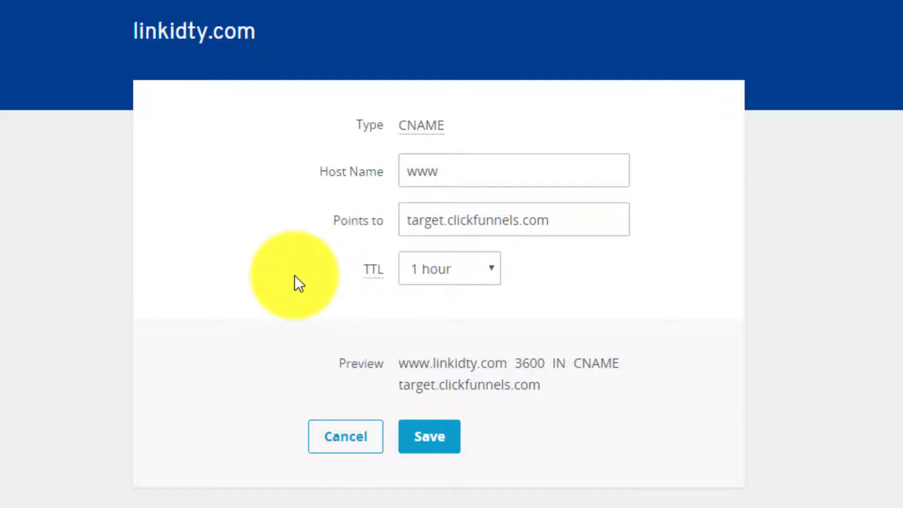
pyautogui.click(436, 447)
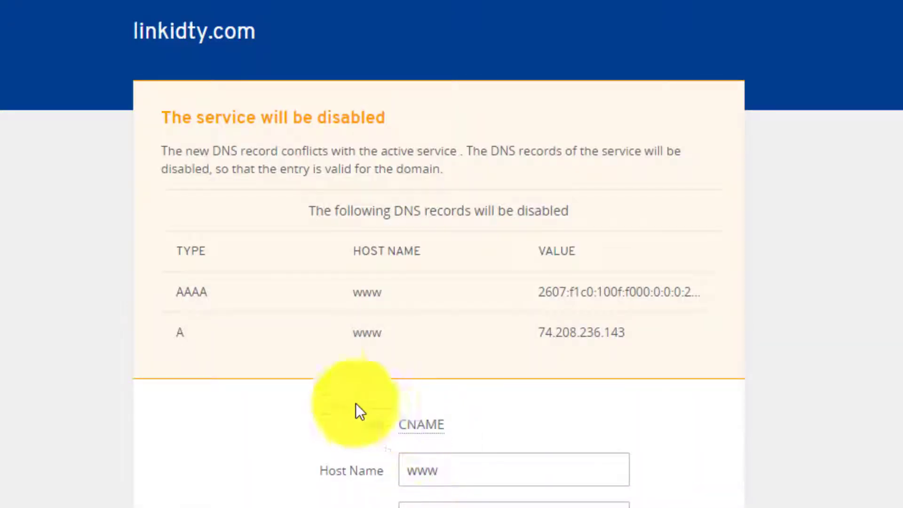
pyautogui.scroll(-2, 184, 157)
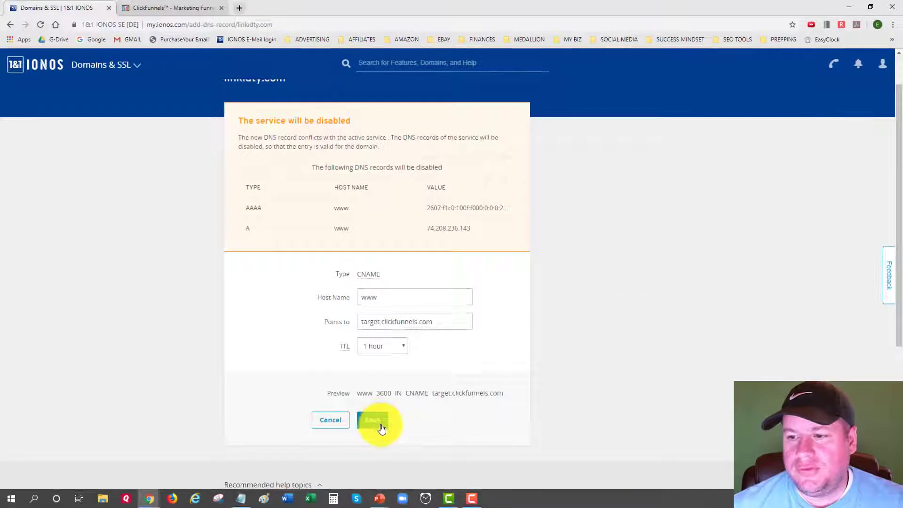
pyautogui.click(372, 420)
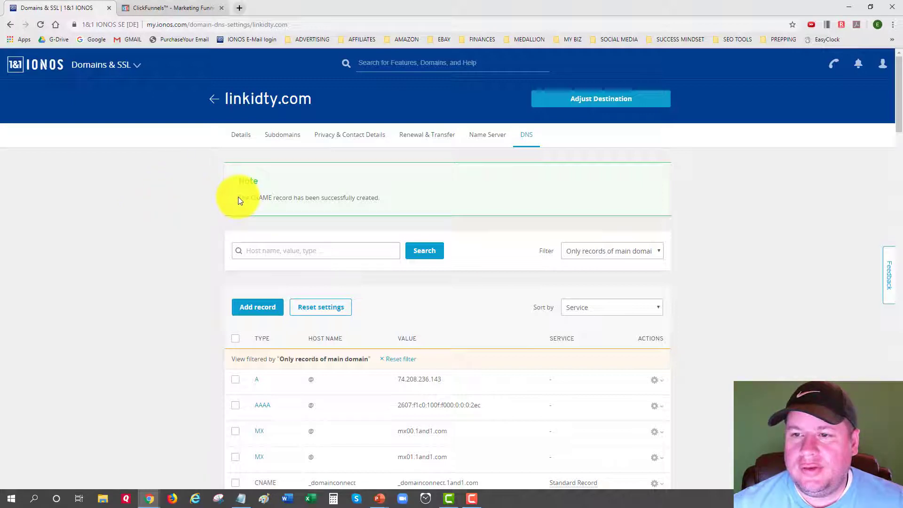
# Step: Check the new www CNAME record in the DNS list of linkidty.com and open the domain's details page
pyautogui.scroll(-2, 282, 226)
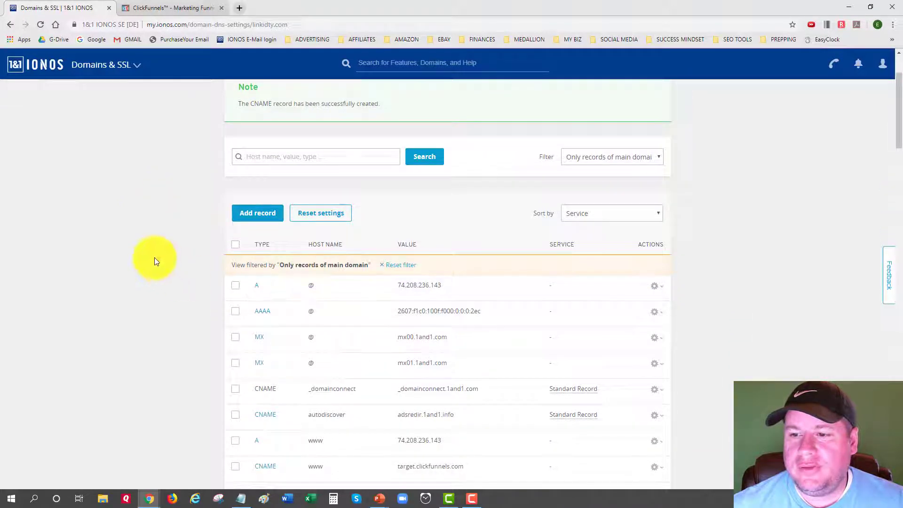
pyautogui.scroll(-2, 153, 256)
pyautogui.scroll(-1, 247, 261)
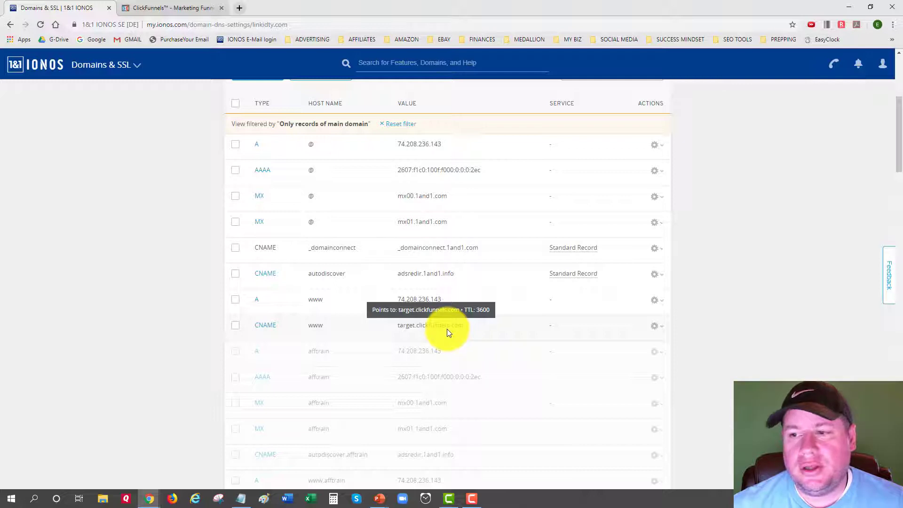
pyautogui.scroll(2, 141, 242)
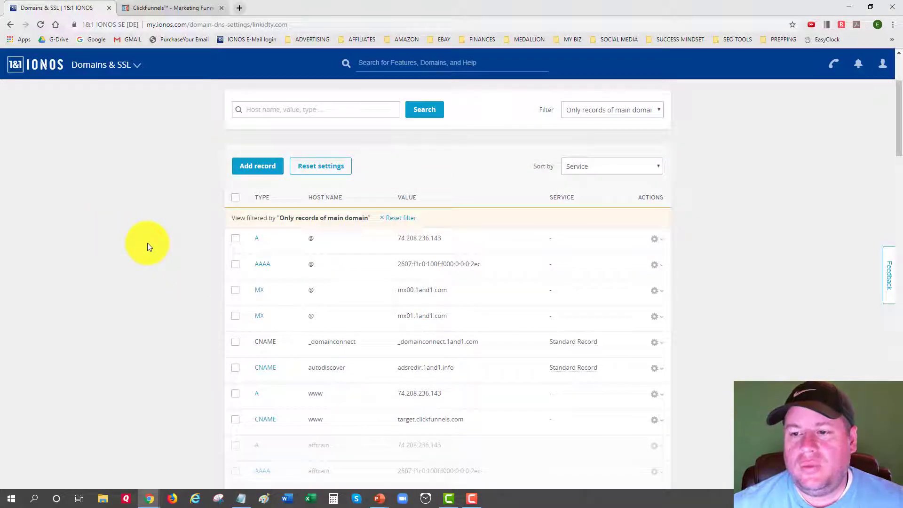
pyautogui.scroll(2, 148, 188)
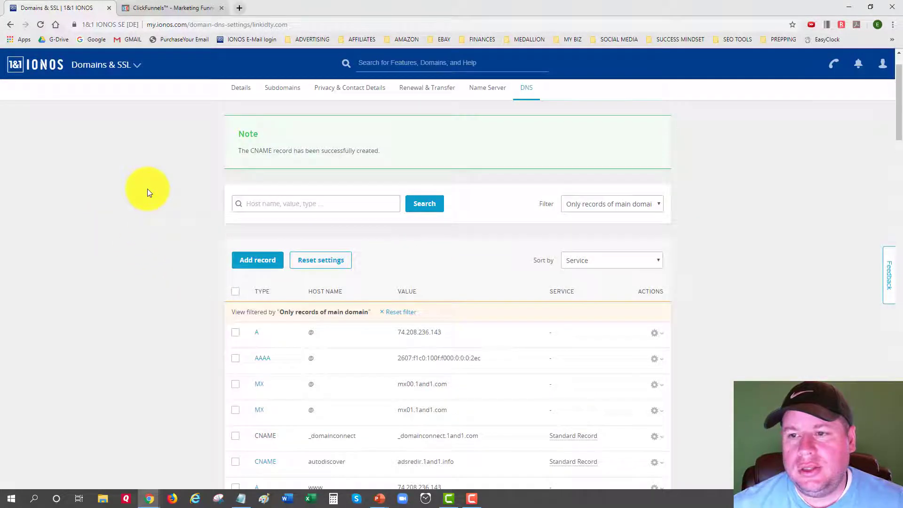
pyautogui.scroll(1, 149, 189)
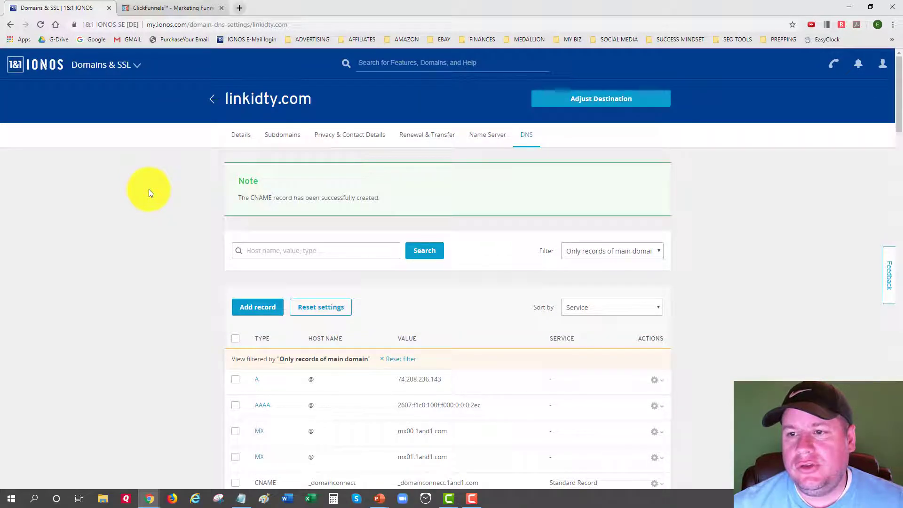
pyautogui.scroll(-1, 151, 190)
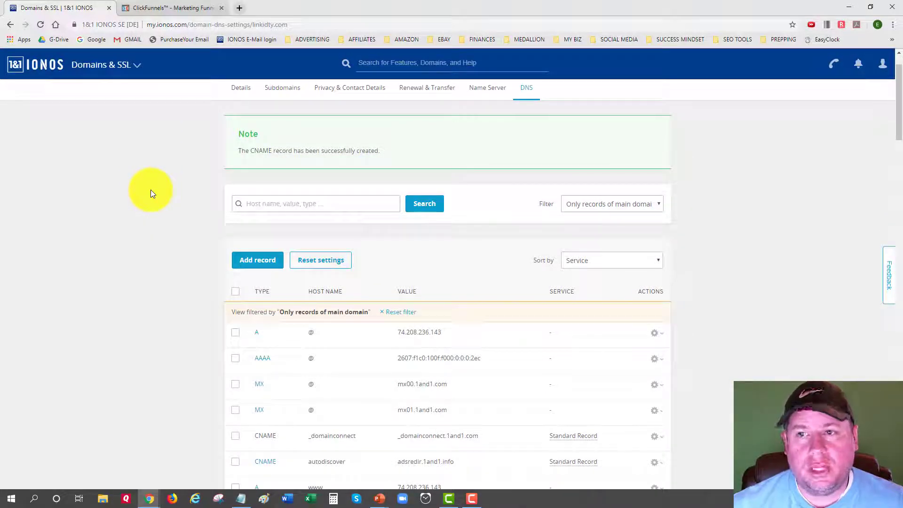
pyautogui.scroll(1, 184, 185)
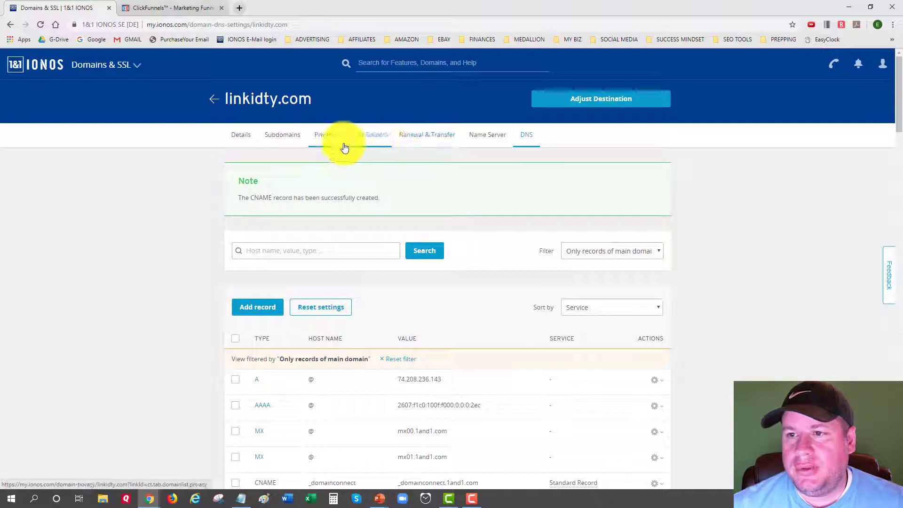
pyautogui.click(241, 138)
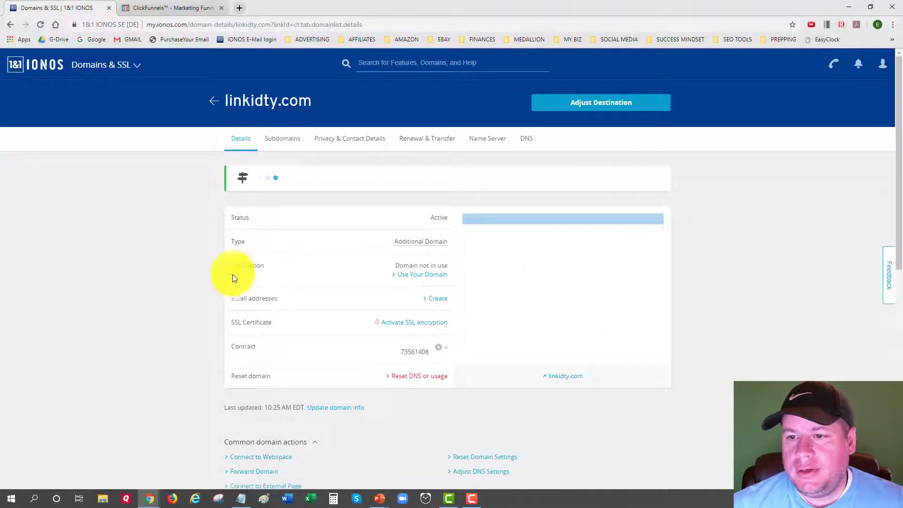
# Step: Open the domain forwarding setup for linkidty.com from its destination options
pyautogui.moveTo(230, 270); pyautogui.dragTo(267, 267)
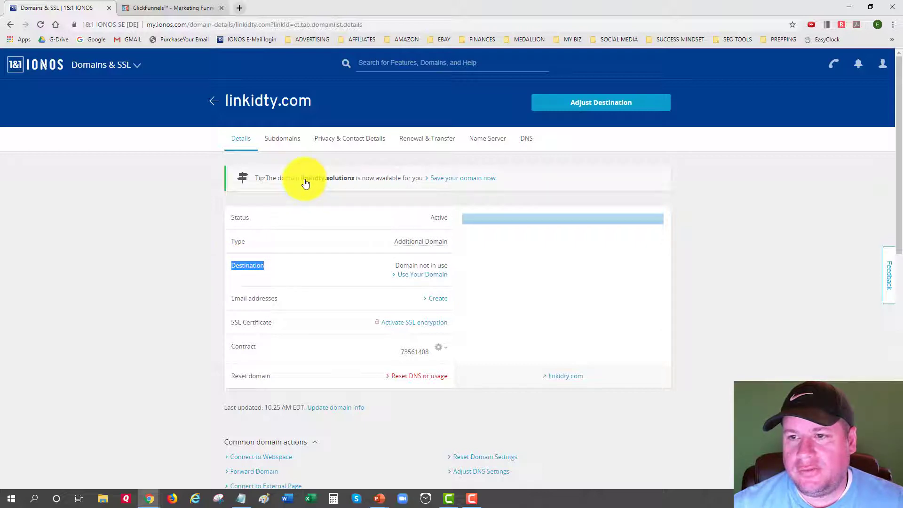
pyautogui.click(409, 277)
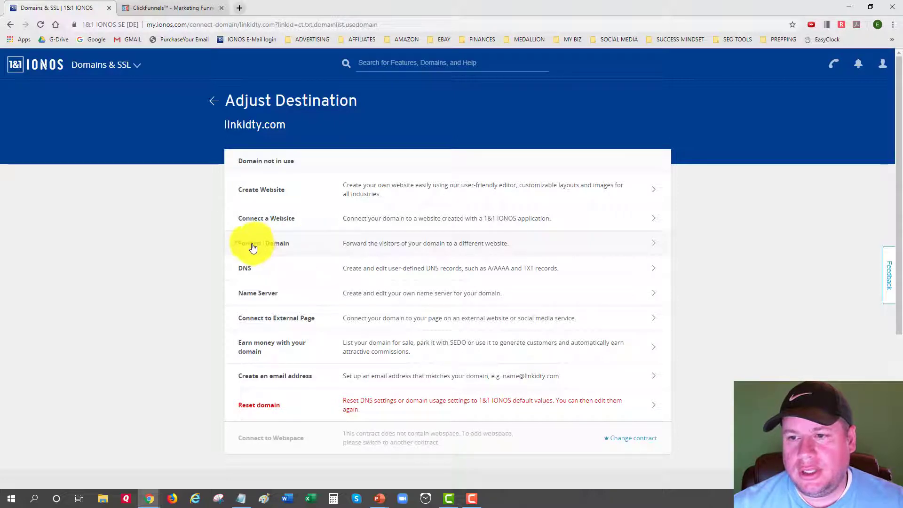
pyautogui.click(269, 245)
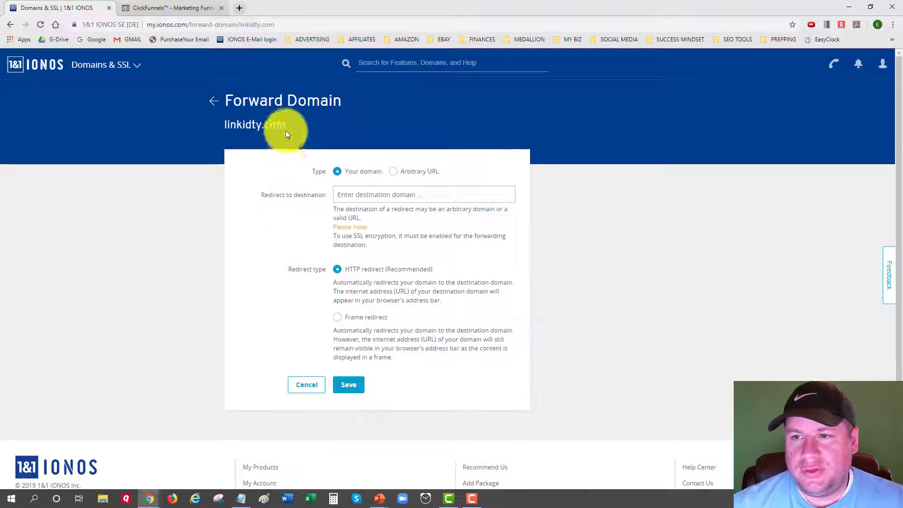
pyautogui.moveTo(286, 128); pyautogui.dragTo(225, 128)
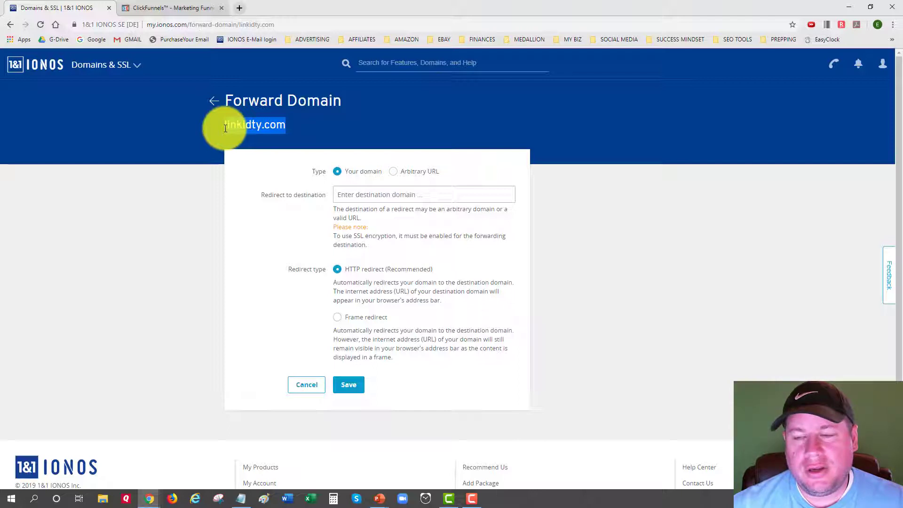
pyautogui.click(339, 195)
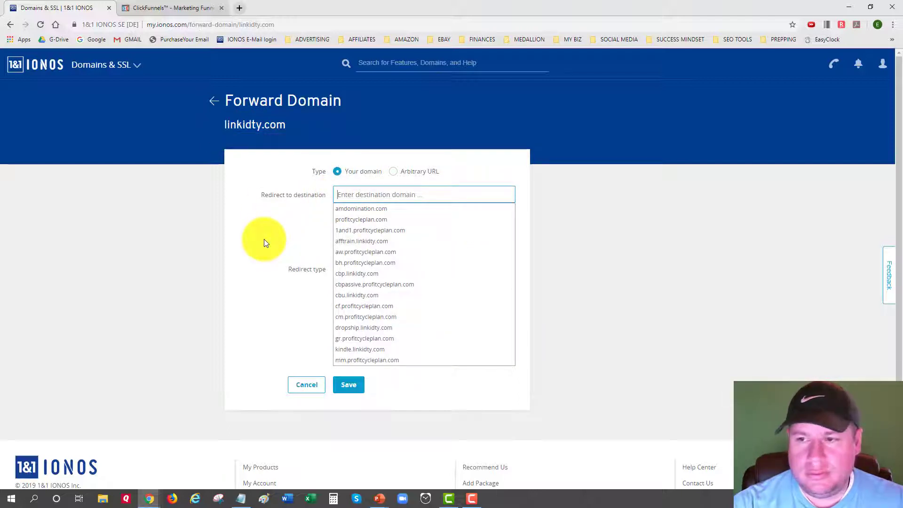
pyautogui.write('http://')
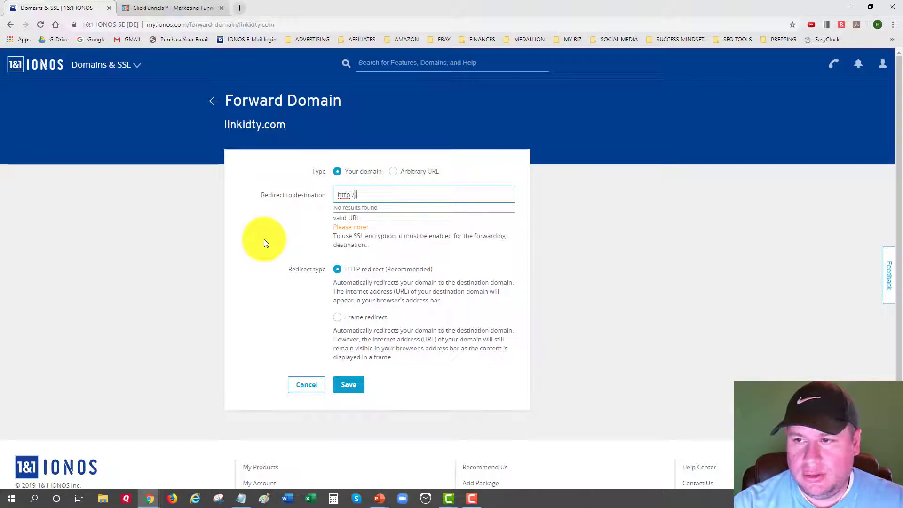
pyautogui.write('www.lin')
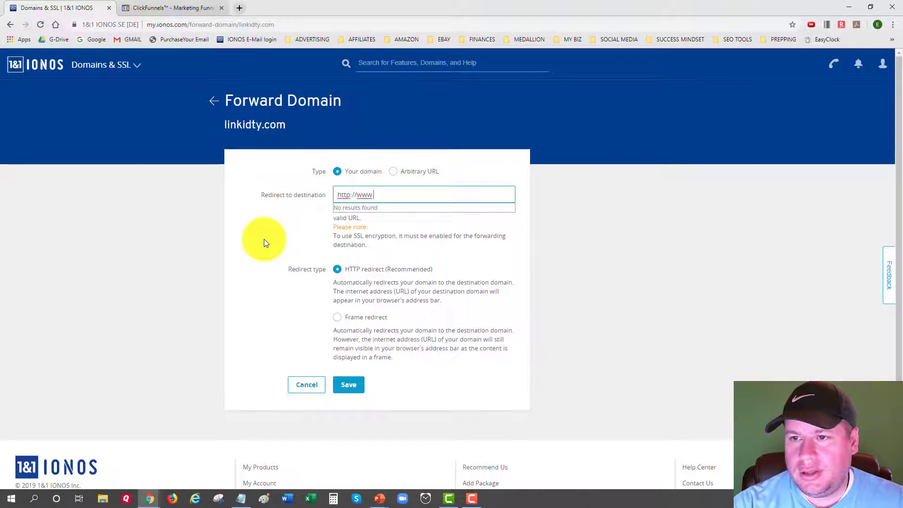
pyautogui.write('ki')
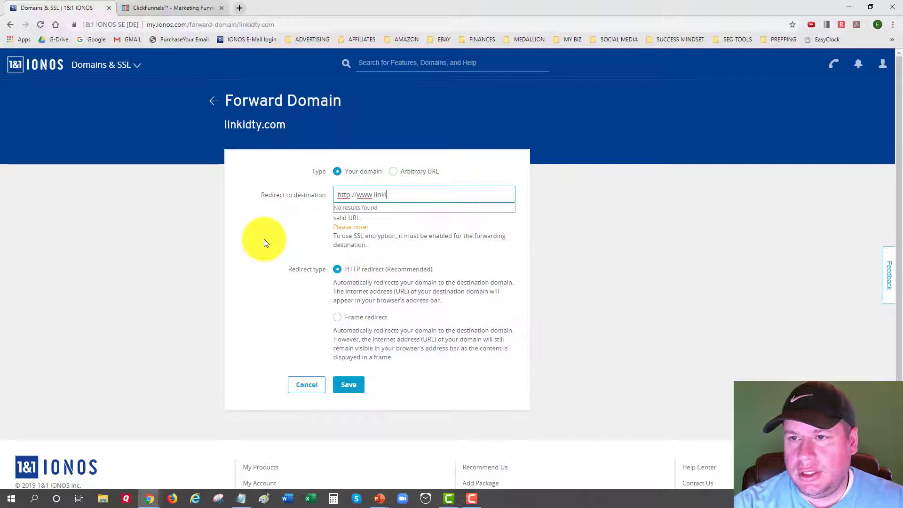
pyautogui.write('dty.com')
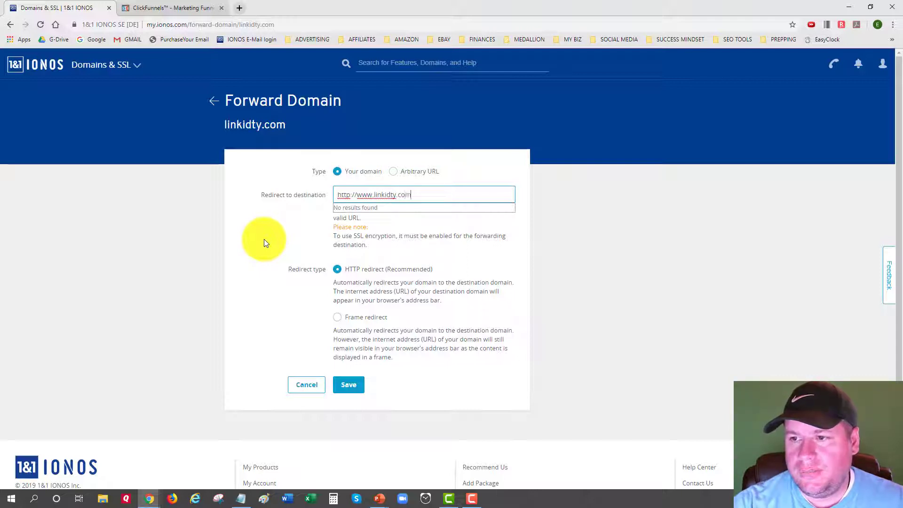
pyautogui.click(264, 239)
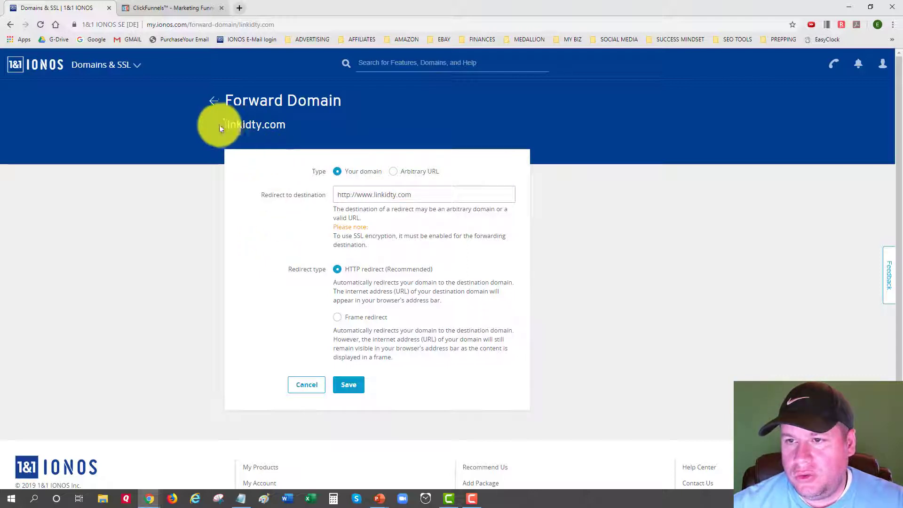
pyautogui.moveTo(336, 196); pyautogui.dragTo(585, 221)
pyautogui.click(581, 226)
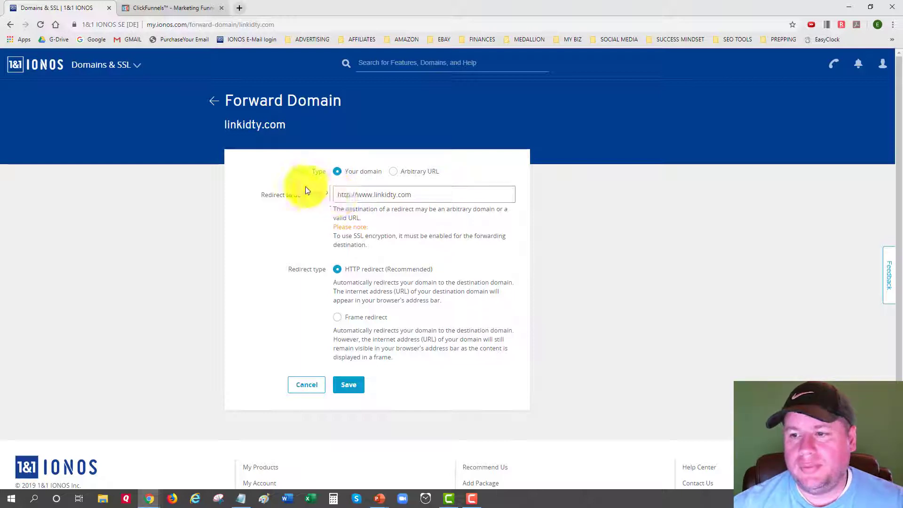
# Step: Save the domain forwarding, reload the linkidty.com details and return to the domain list
pyautogui.click(348, 387)
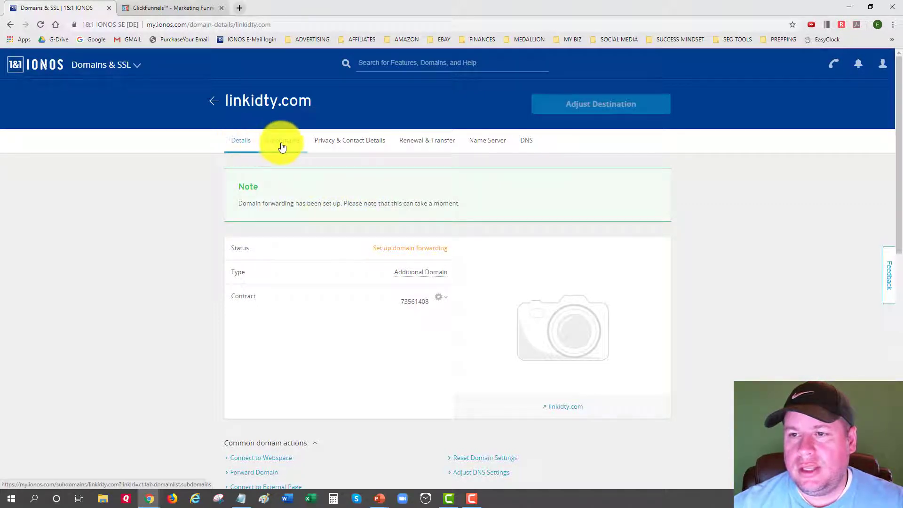
pyautogui.click(243, 140)
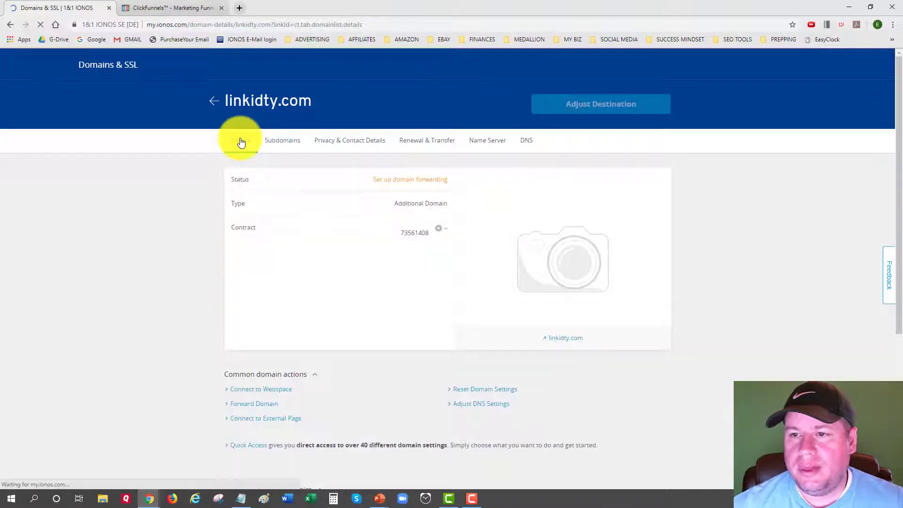
pyautogui.click(214, 101)
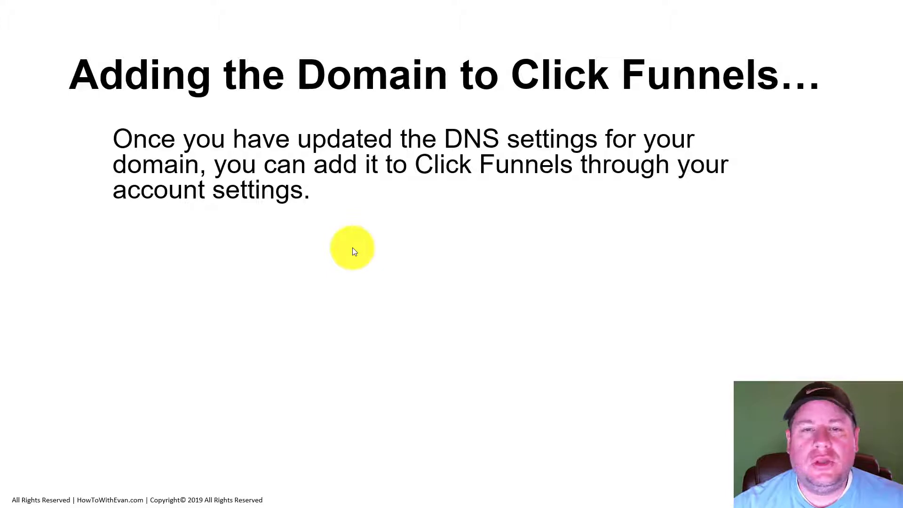
pyautogui.press('Right')
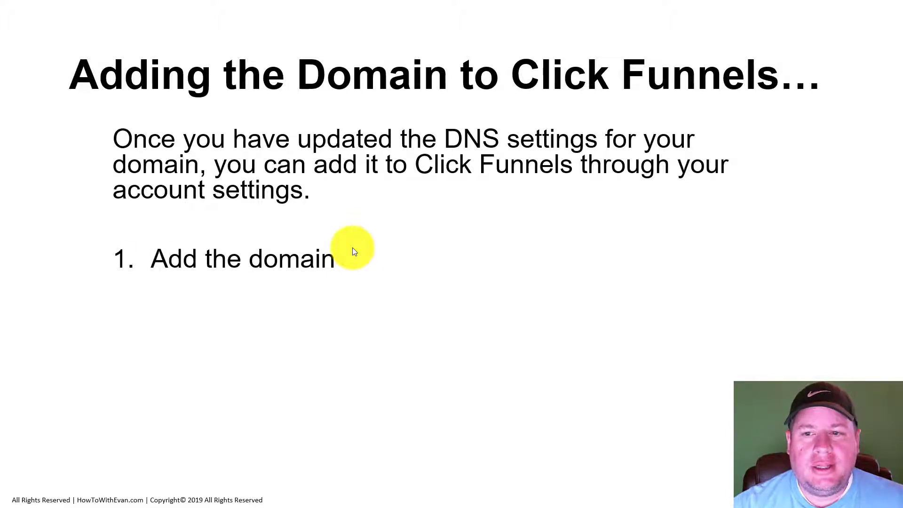
pyautogui.press('Right')
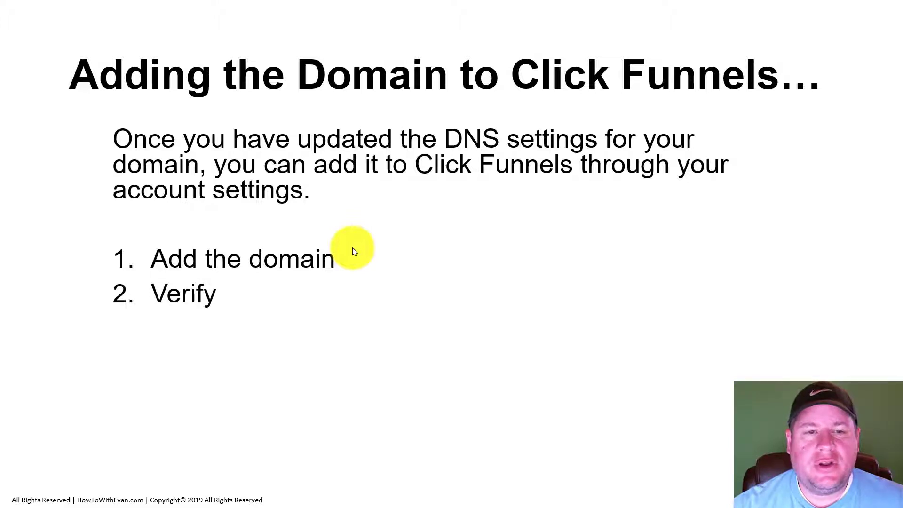
pyautogui.press('Right')
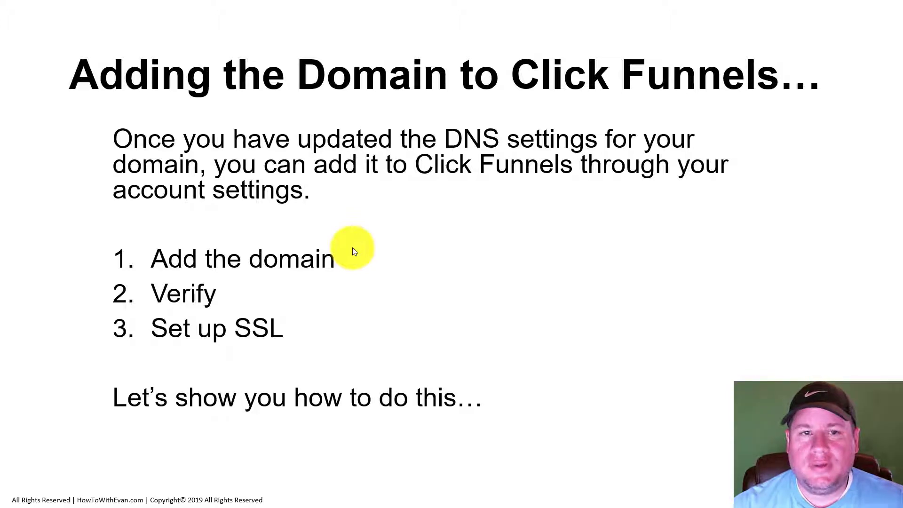
# Step: Switch to ClickFunnels and open the list of domains in the account settings
pyautogui.hotkey('alt', 'Tab')
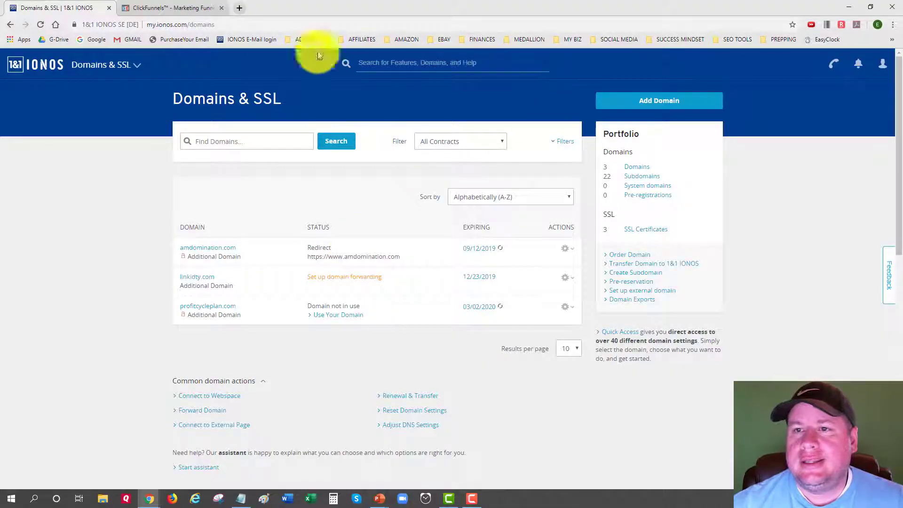
pyautogui.click(179, 8)
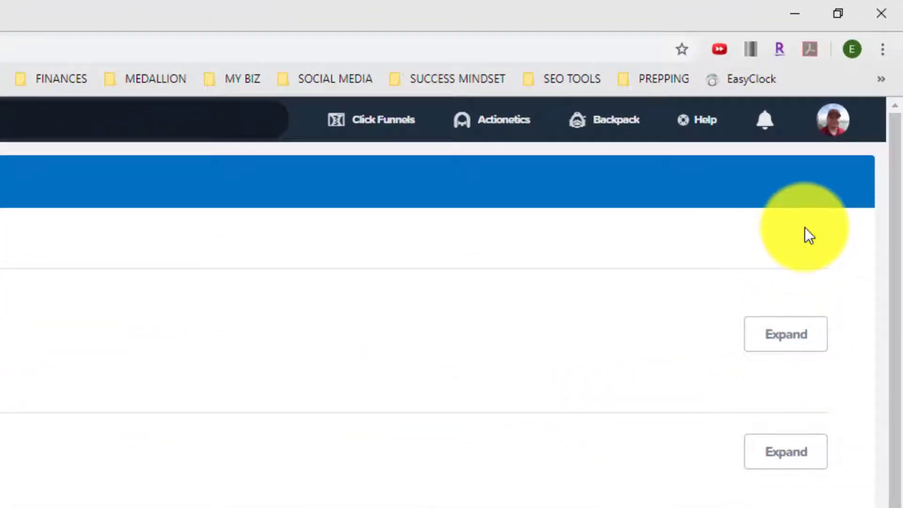
pyautogui.click(831, 121)
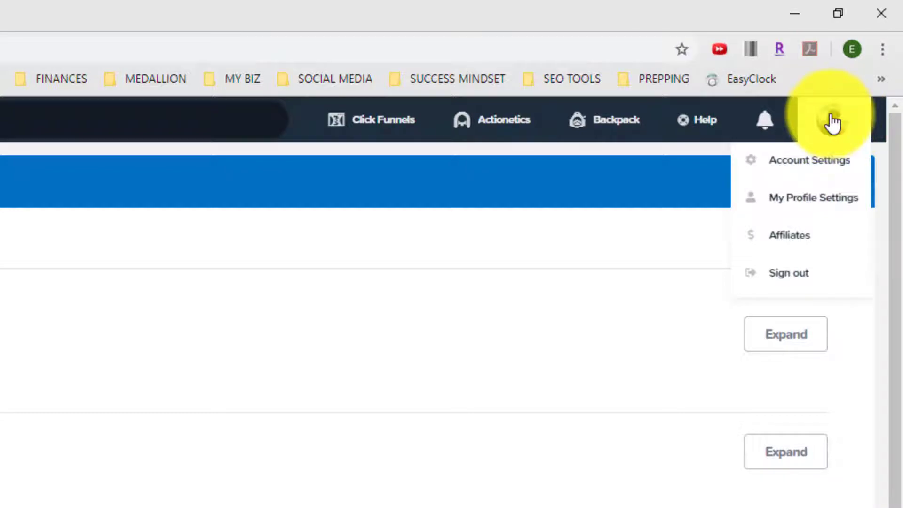
pyautogui.click(797, 173)
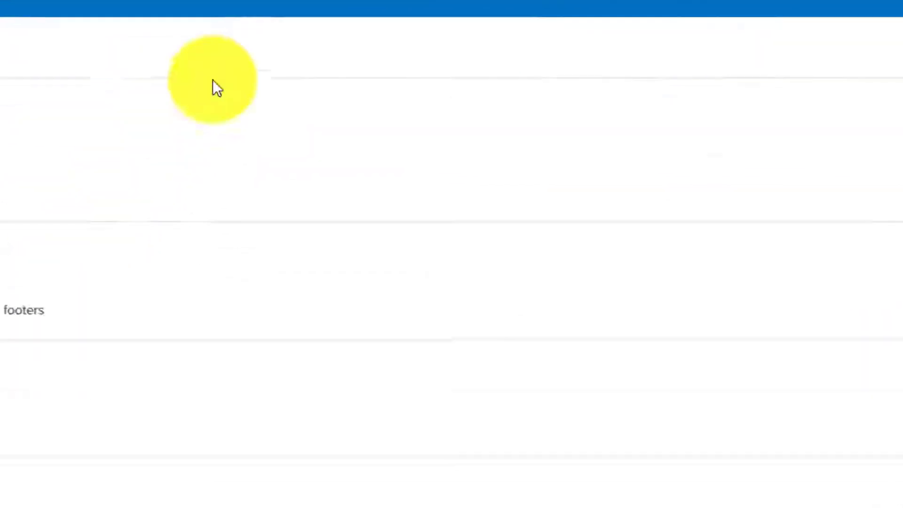
pyautogui.scroll(-4, 451, 235)
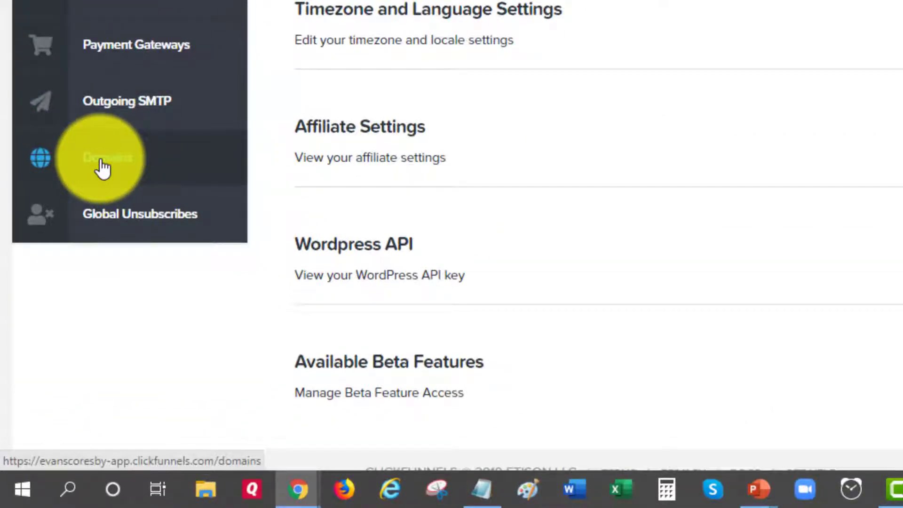
pyautogui.click(105, 166)
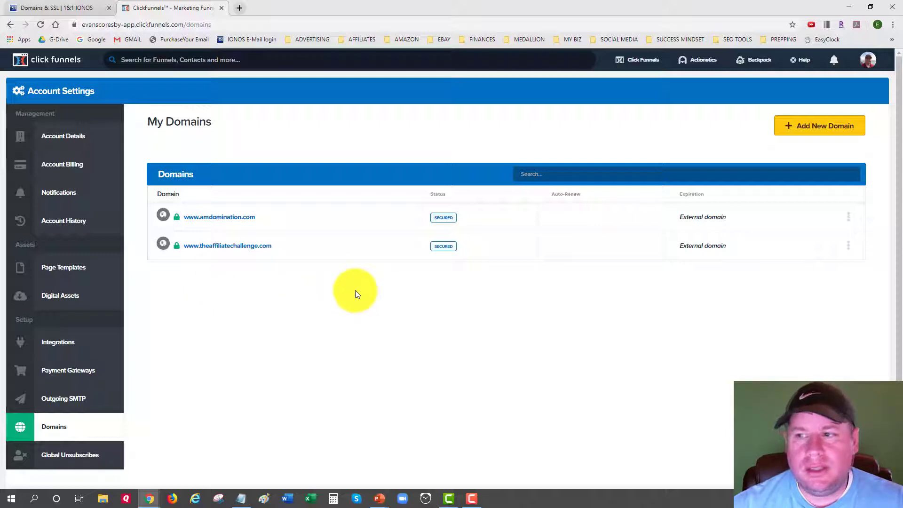
# Step: Start adding a new domain in ClickFunnels, choosing to use an existing domain already owned
pyautogui.click(806, 132)
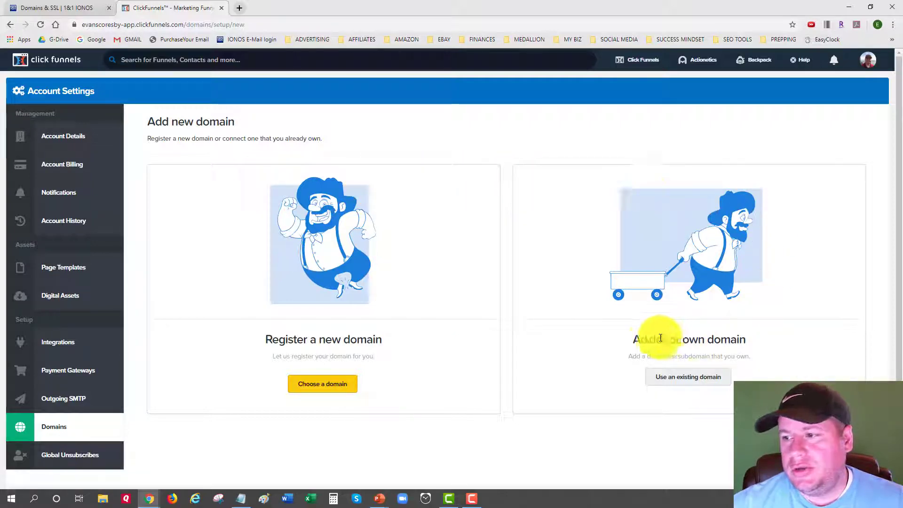
pyautogui.moveTo(632, 339); pyautogui.dragTo(739, 334)
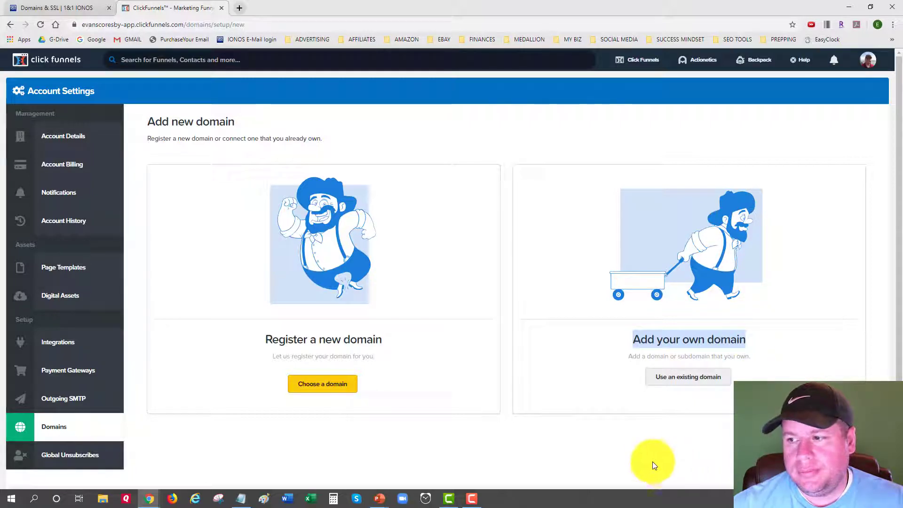
pyautogui.click(670, 402)
pyautogui.click(682, 383)
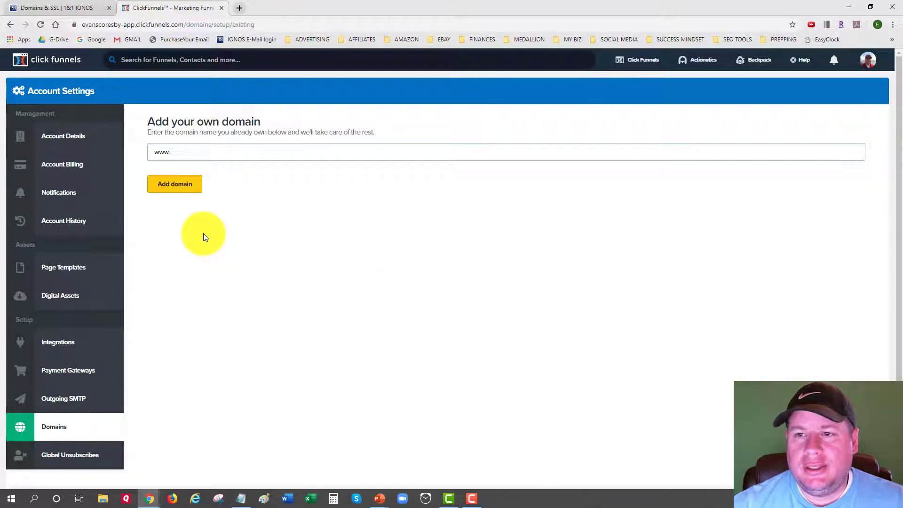
pyautogui.write('li')
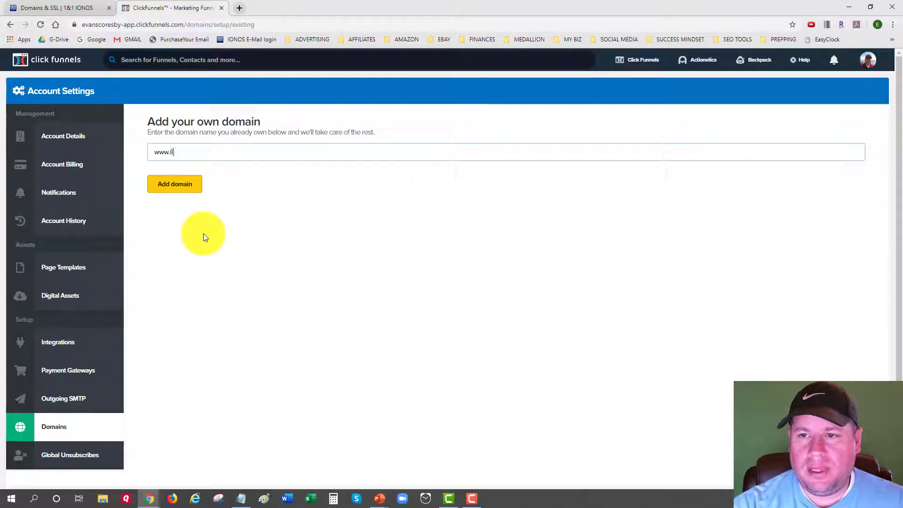
pyautogui.write('nki')
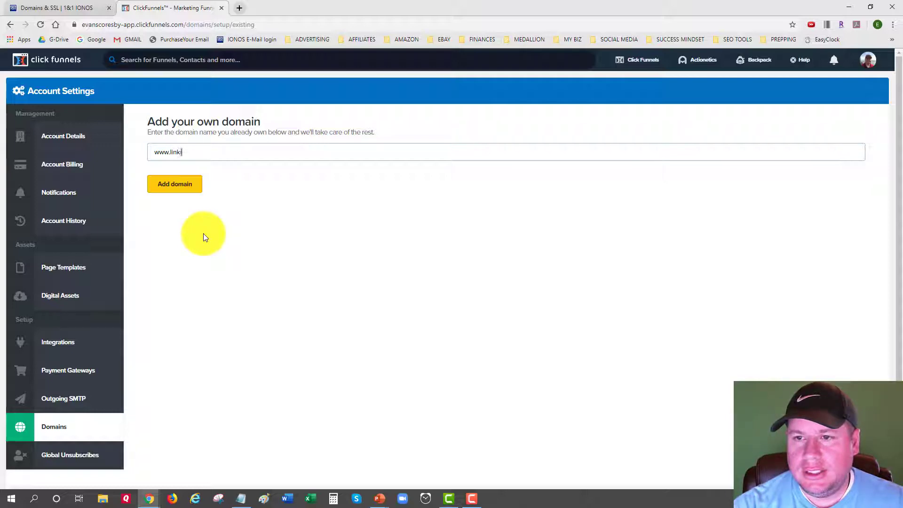
pyautogui.write('dty.com')
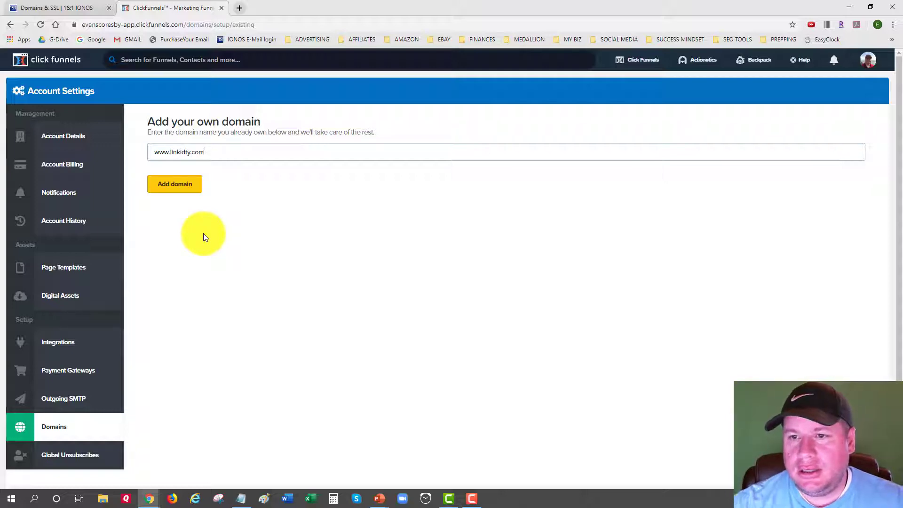
pyautogui.click(72, 9)
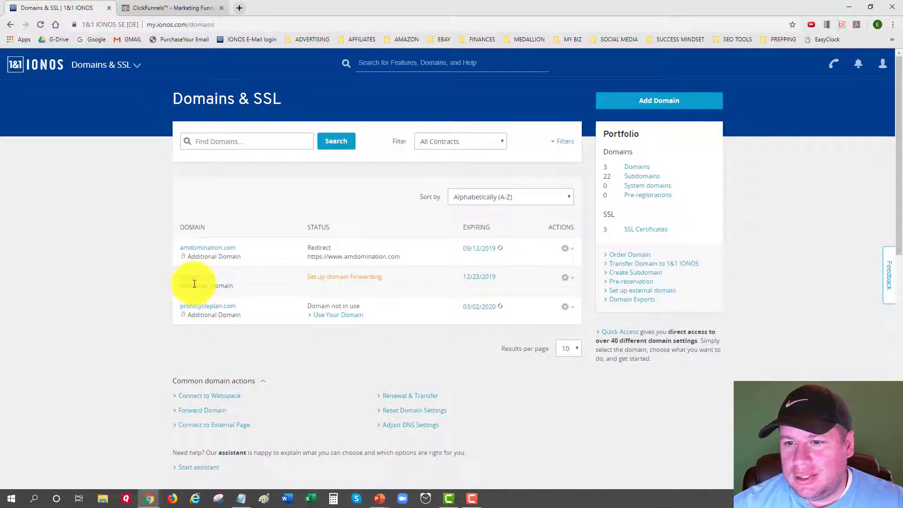
pyautogui.click(142, 10)
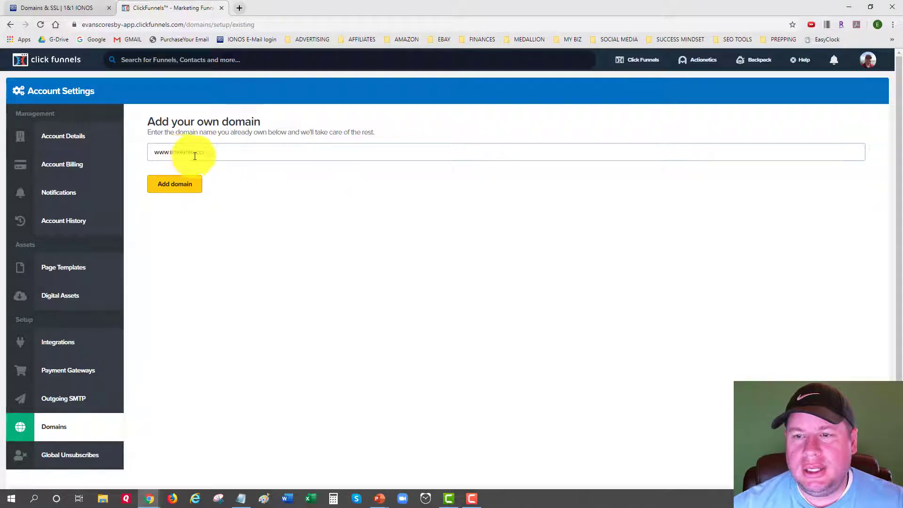
pyautogui.click(175, 188)
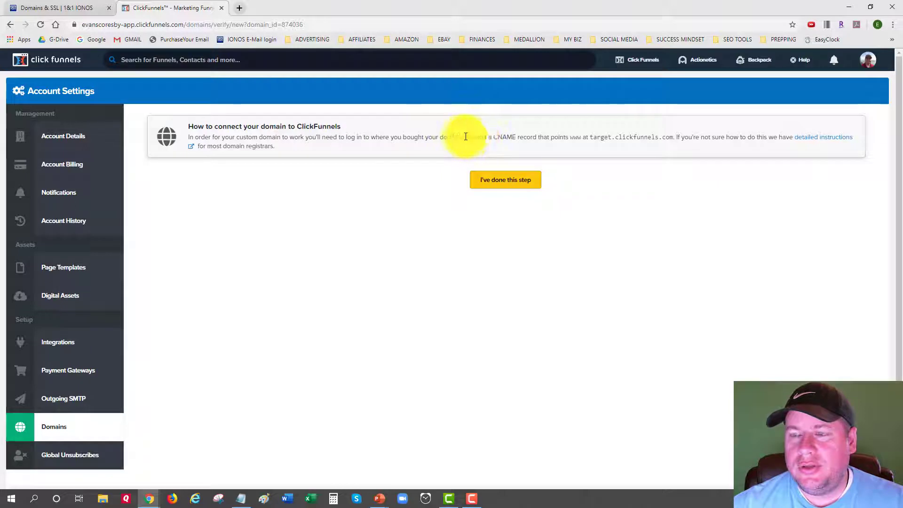
# Step: Review the CNAME instruction for target.clickfunnels.com and confirm that this step is done
pyautogui.moveTo(497, 136); pyautogui.dragTo(660, 138)
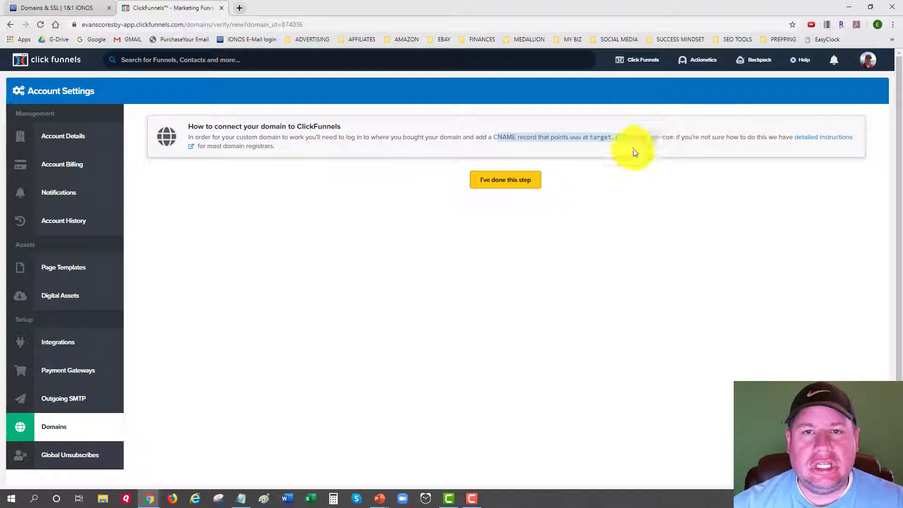
pyautogui.click(357, 184)
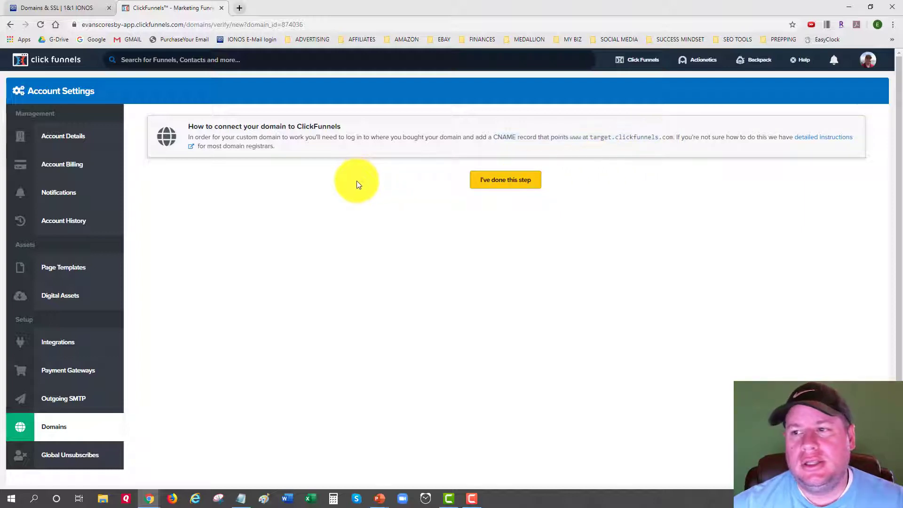
pyautogui.click(502, 186)
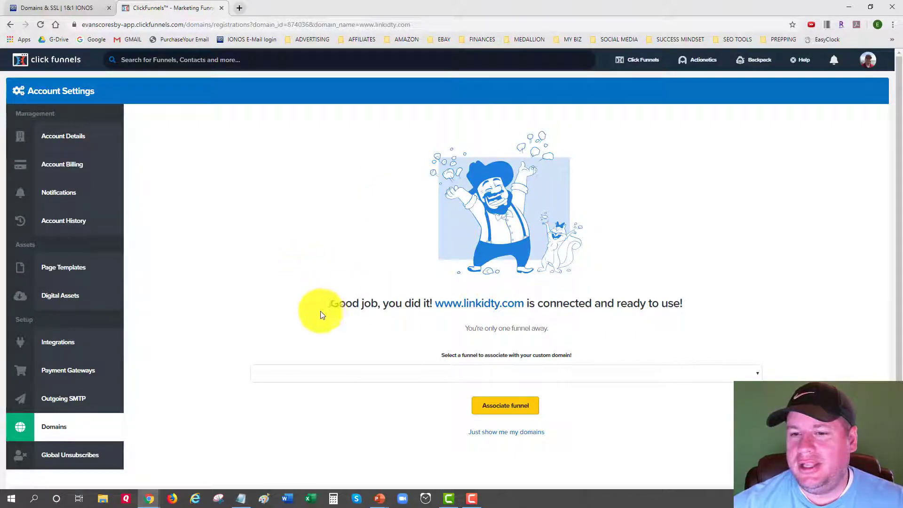
pyautogui.moveTo(330, 304); pyautogui.dragTo(557, 303)
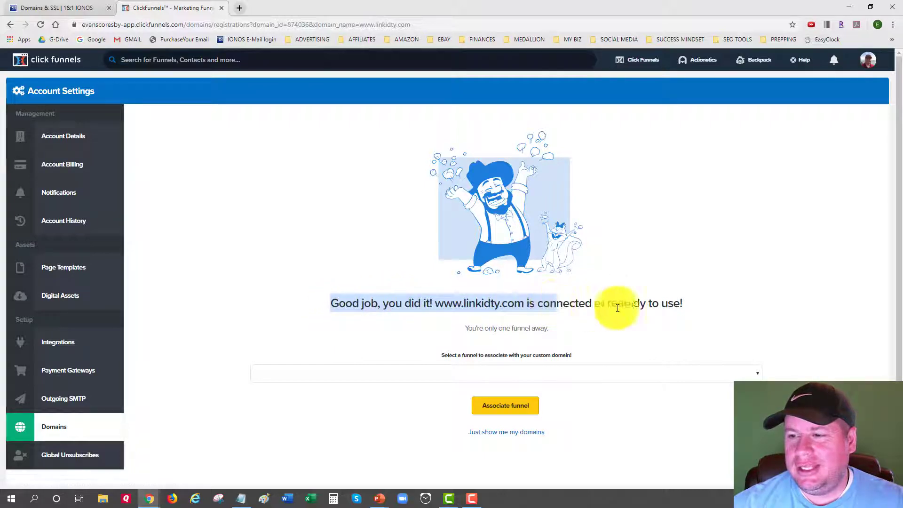
pyautogui.click(661, 313)
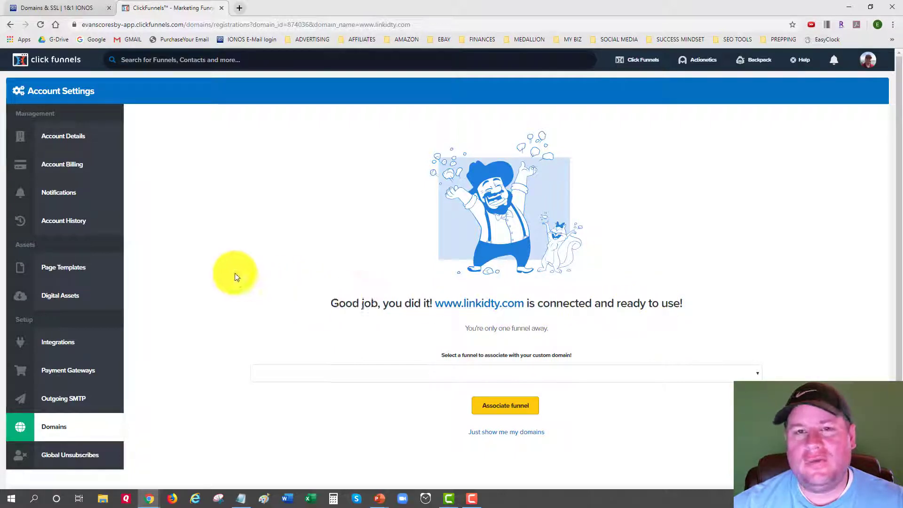
pyautogui.scroll(-1, 217, 271)
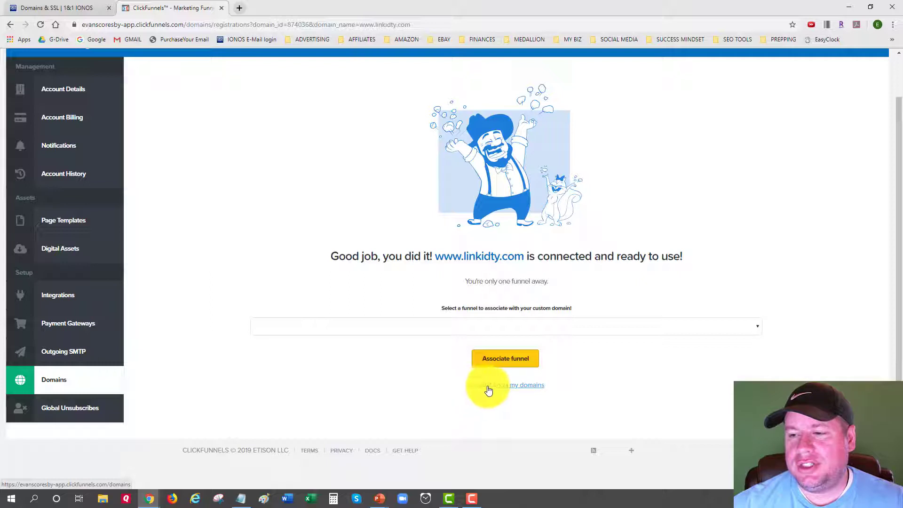
pyautogui.click(525, 390)
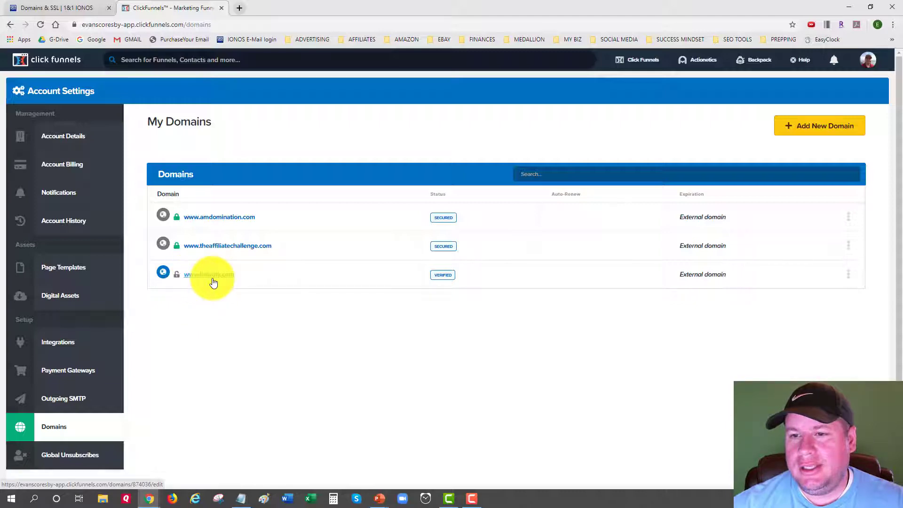
pyautogui.moveTo(437, 274)
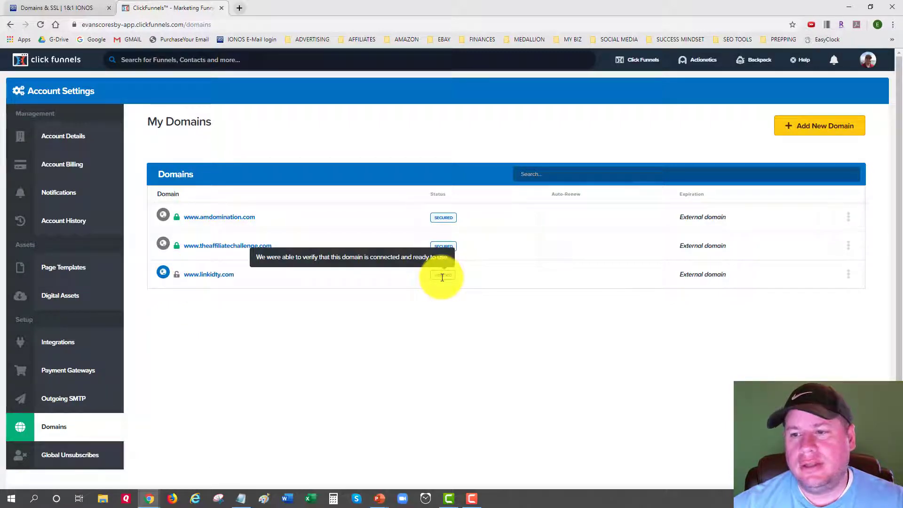
pyautogui.moveTo(450, 247)
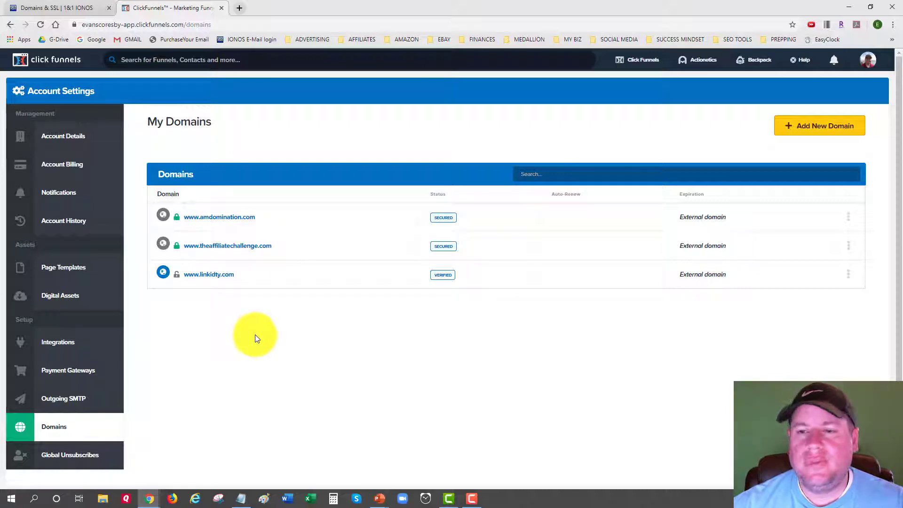
pyautogui.click(197, 278)
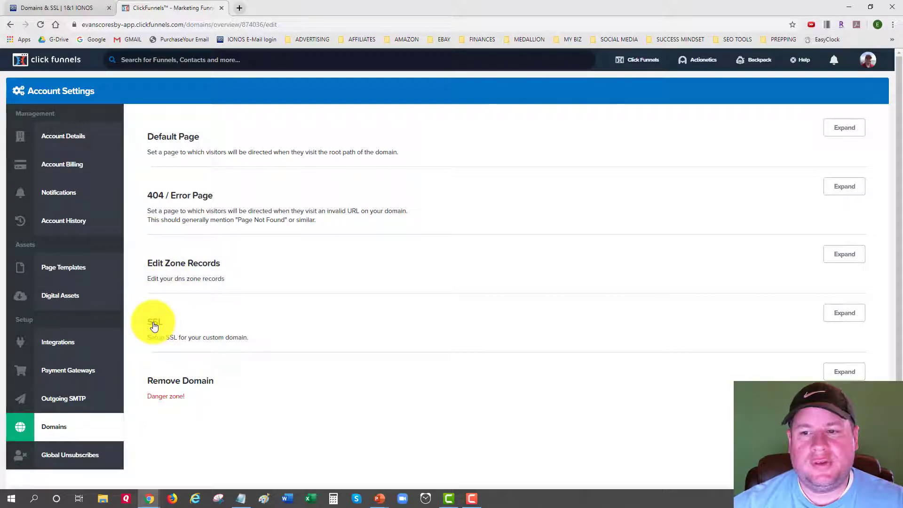
pyautogui.click(845, 314)
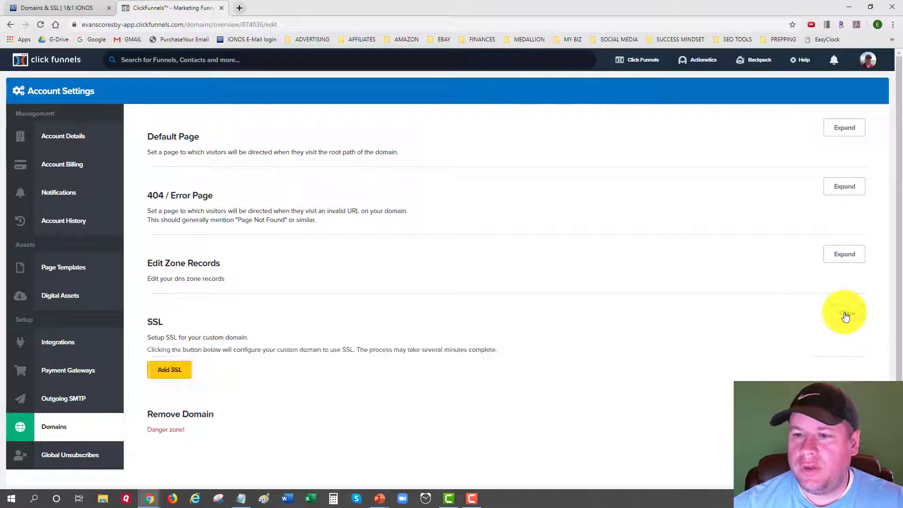
pyautogui.click(170, 371)
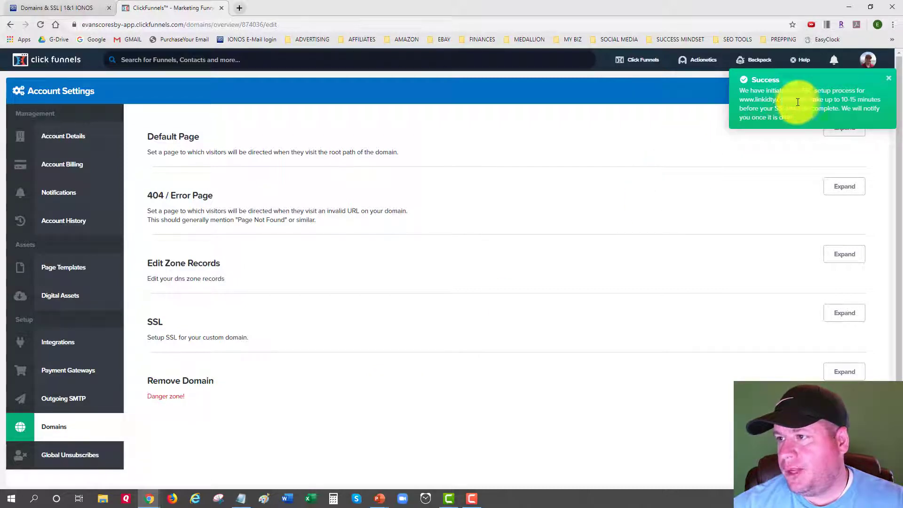
pyautogui.moveTo(741, 92); pyautogui.dragTo(843, 115)
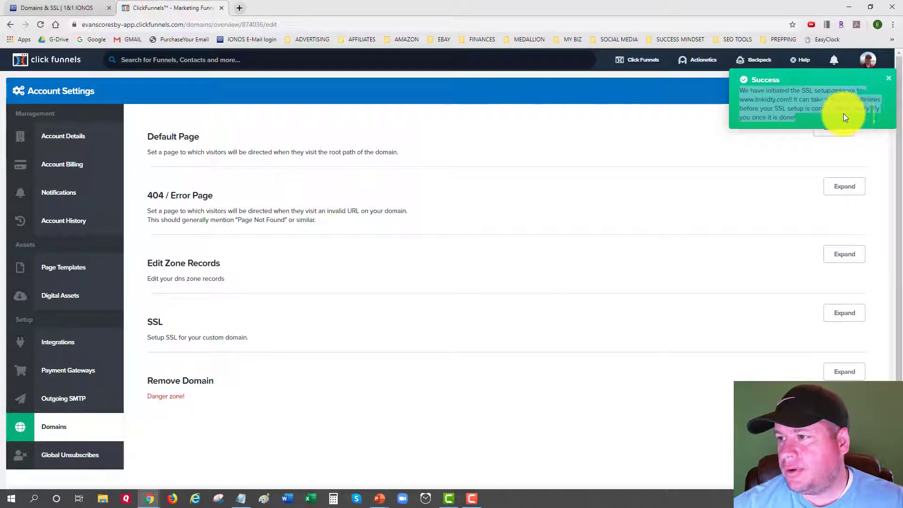
pyautogui.click(798, 108)
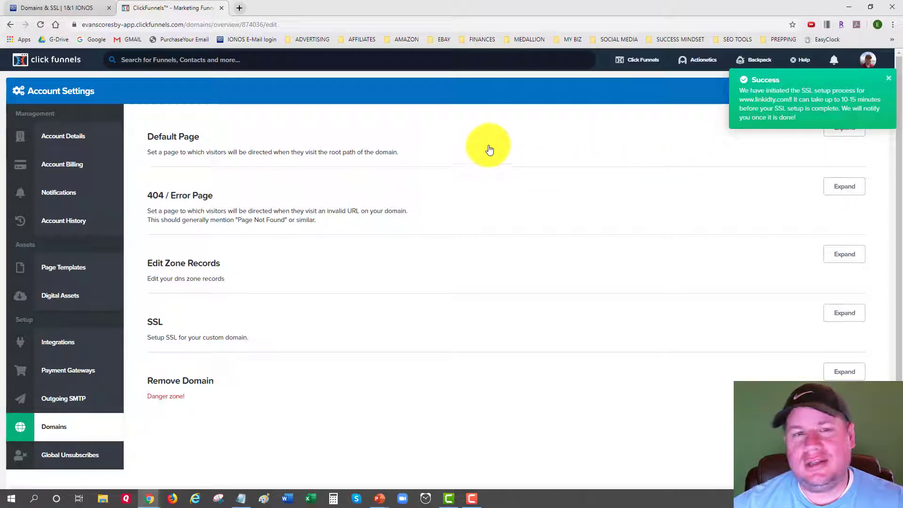
pyautogui.click(888, 78)
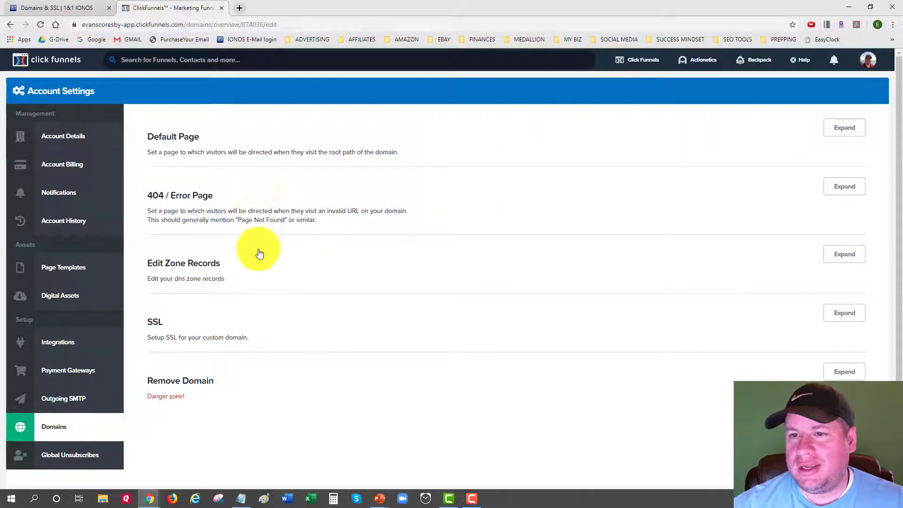
pyautogui.click(843, 312)
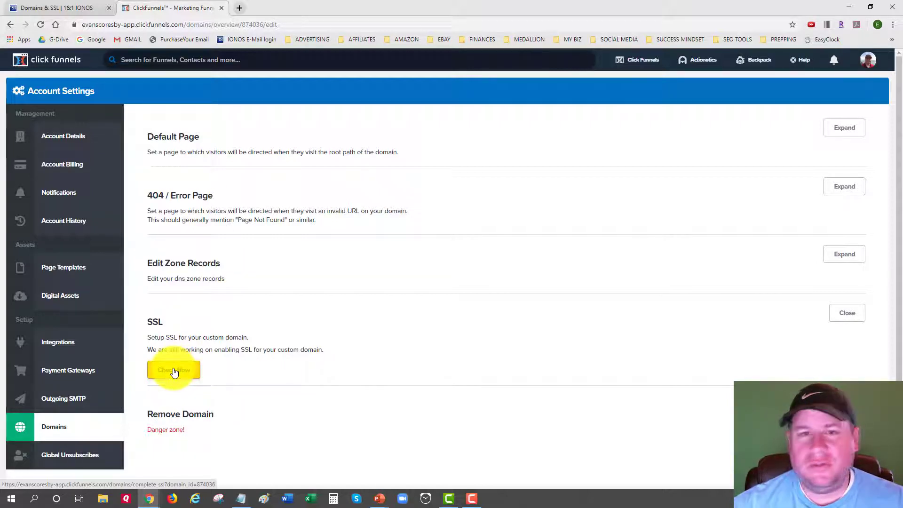
pyautogui.click(89, 428)
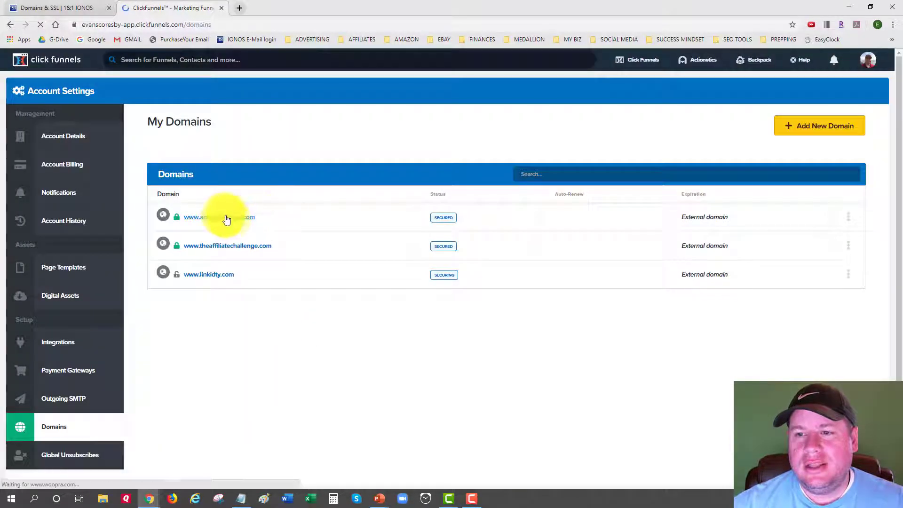
pyautogui.moveTo(442, 279)
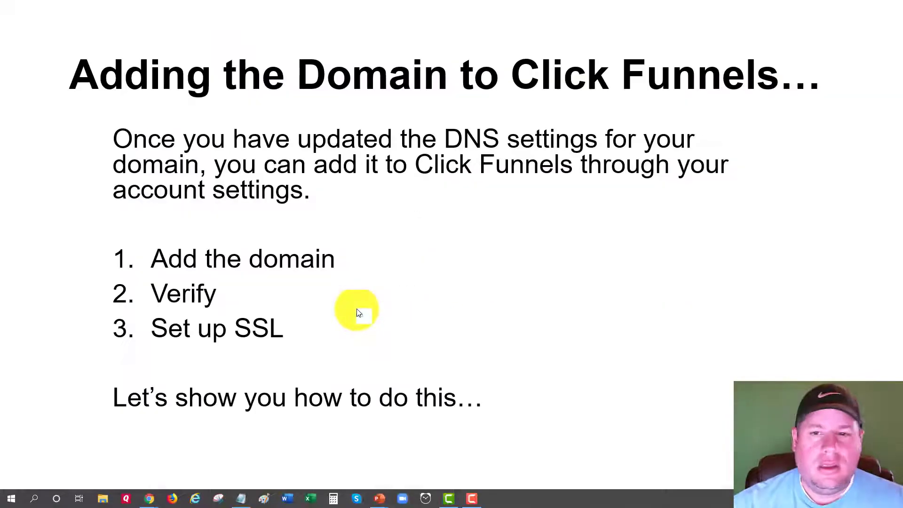
pyautogui.click(357, 313)
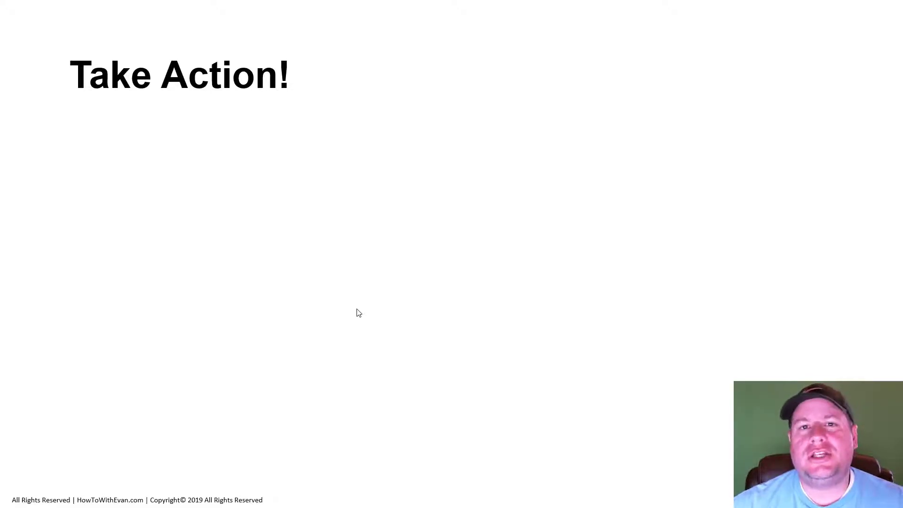
pyautogui.click(357, 313)
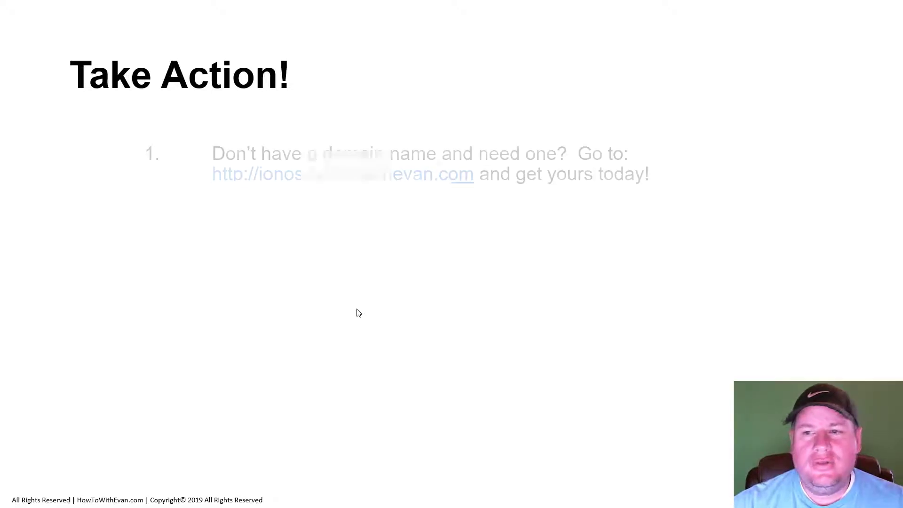